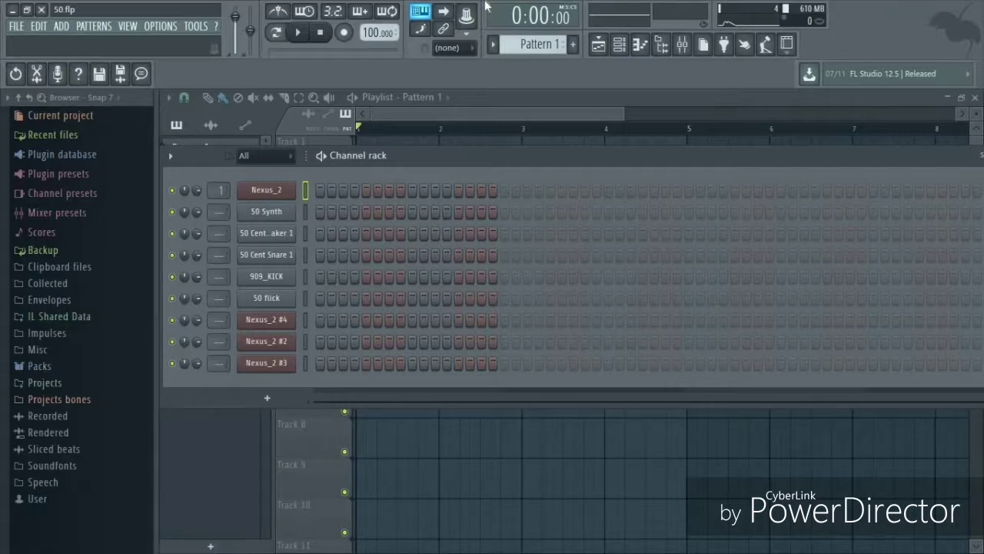
Check the preset loaded in the Nexus_2 channel, close the plugin window, and audition the sound with a few notes
{"action": "left_click", "coordinate": [286, 190]}
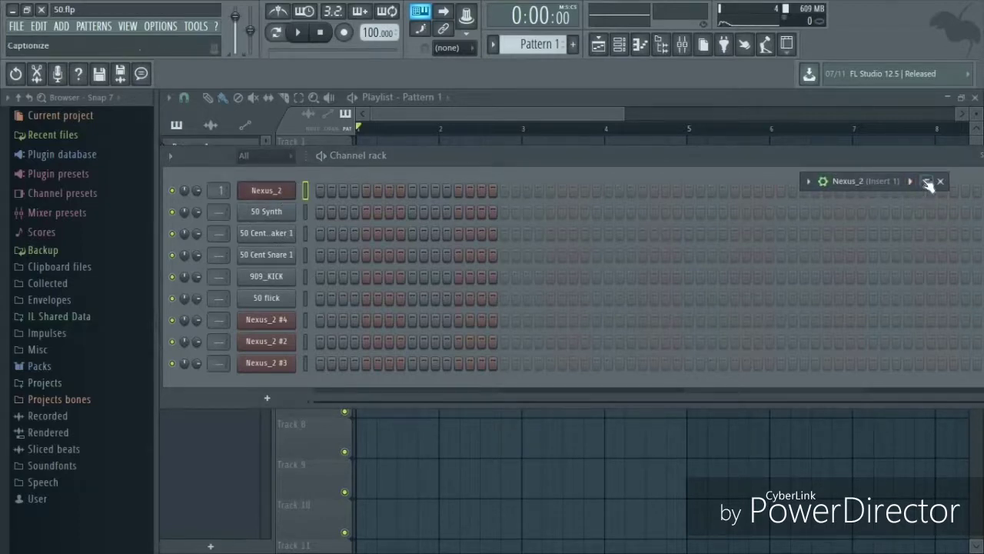
{"action": "left_click", "coordinate": [617, 323]}
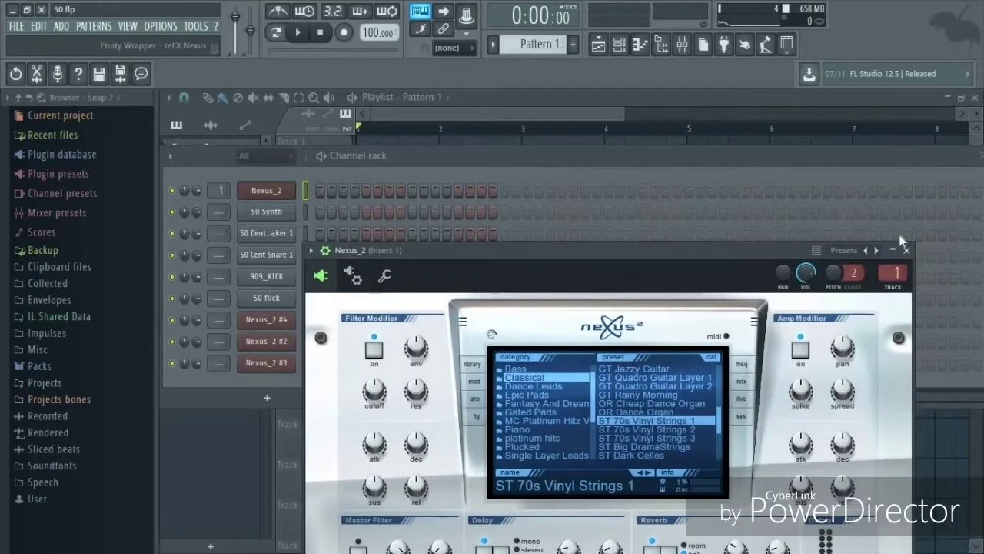
{"action": "left_click", "coordinate": [906, 249]}
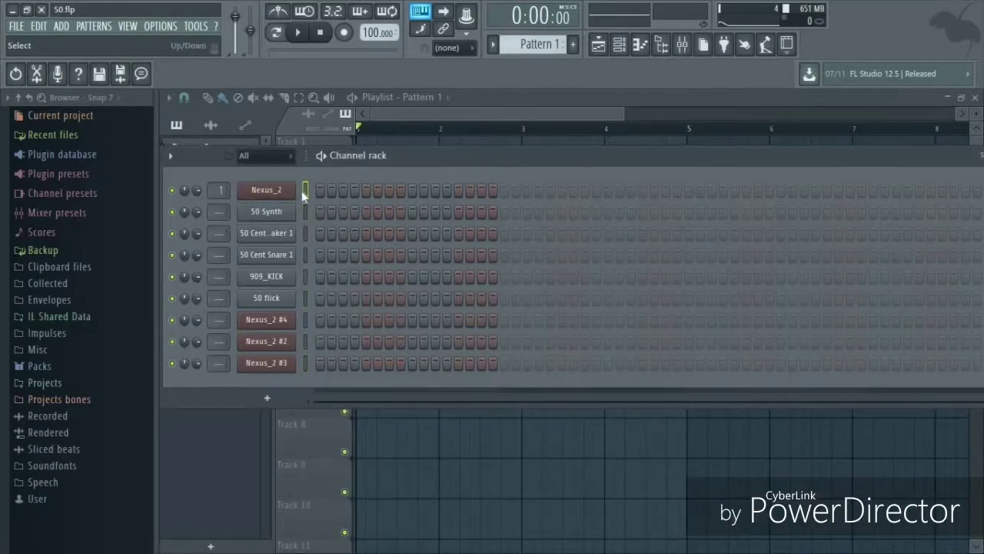
{"action": "key", "text": "m"}
{"action": "key", "text": "b"}
{"action": "key", "text": "g"}
{"action": "key", "text": "c"}
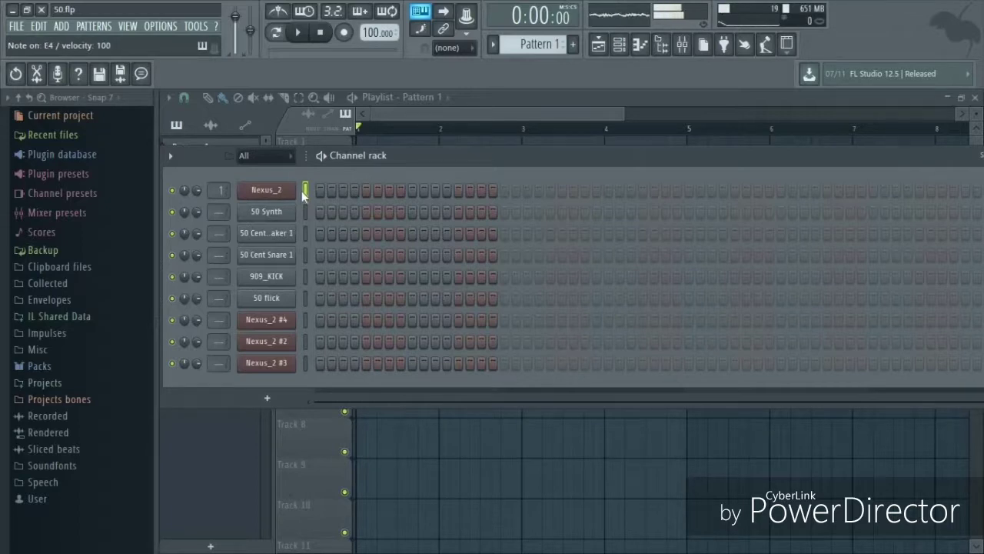
Inspect the 50 Synth sample and audition its waveform, closing the sampler window when done
{"action": "left_click", "coordinate": [277, 213]}
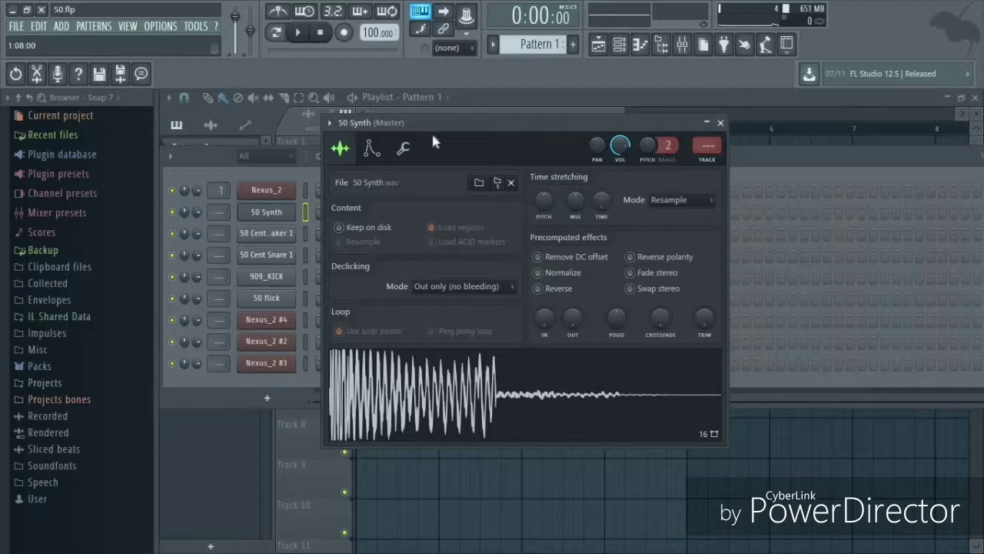
{"action": "left_click", "coordinate": [435, 392]}
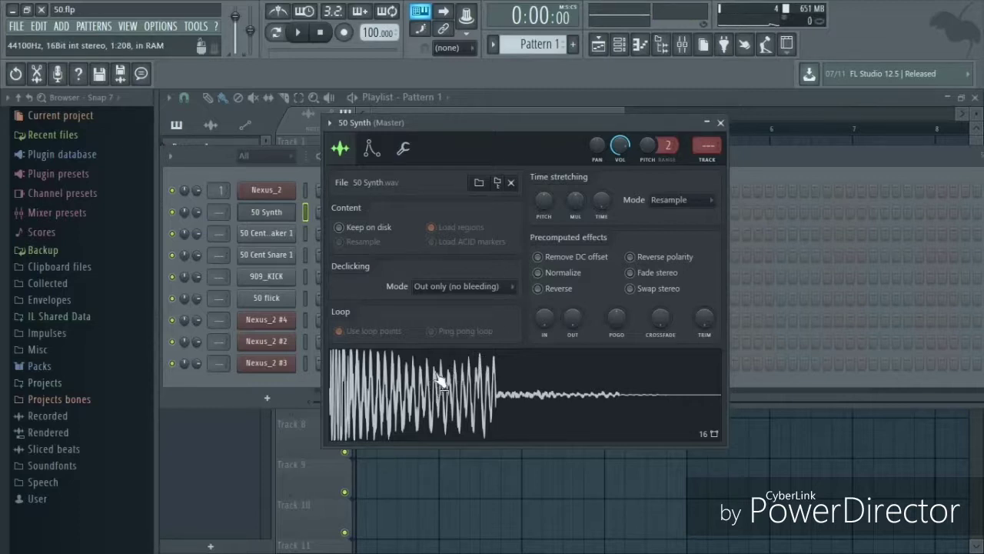
{"action": "left_click", "coordinate": [449, 389]}
{"action": "left_click", "coordinate": [720, 123]}
Inspect the 50 Cent Shaker 1 sample in its channel settings and close them
{"action": "left_click", "coordinate": [304, 234]}
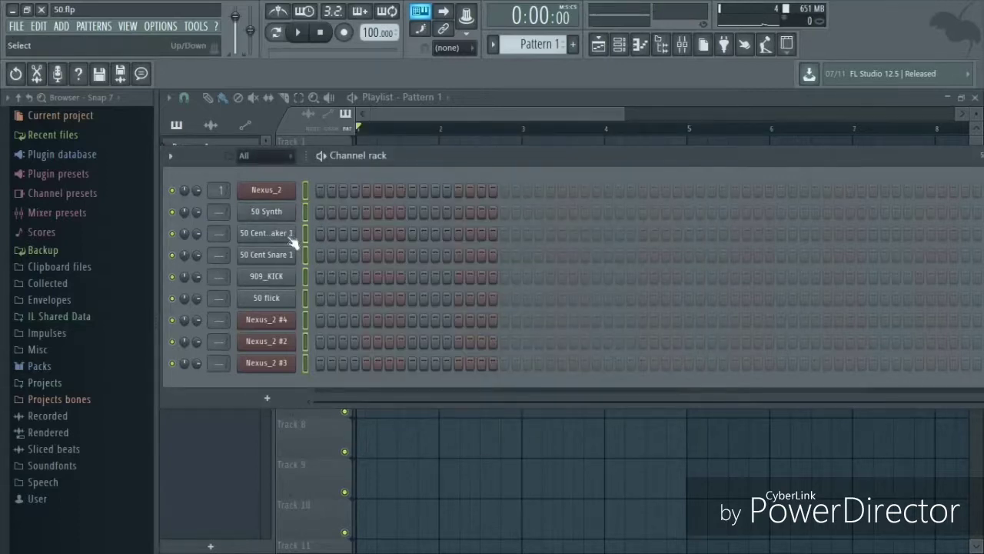
{"action": "left_click", "coordinate": [295, 239]}
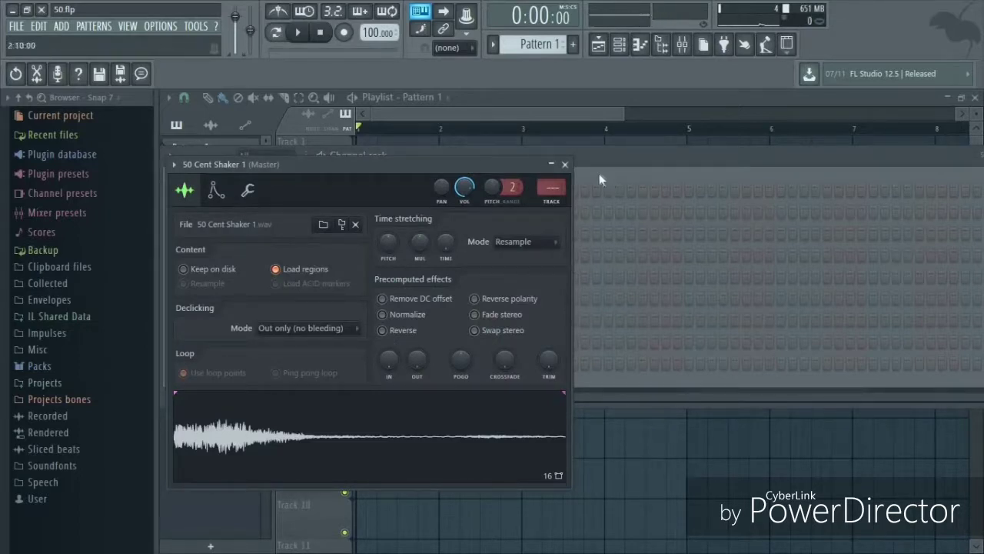
{"action": "left_click", "coordinate": [564, 164]}
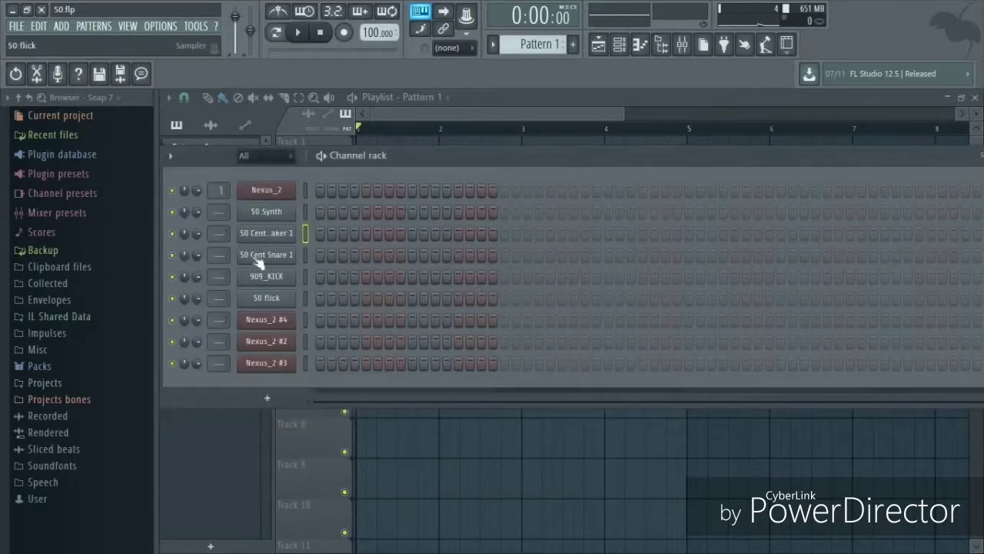
Review the 50 Cent Snare 1 and 909_KICK samples one after the other, closing each sampler window
{"action": "left_click", "coordinate": [256, 259]}
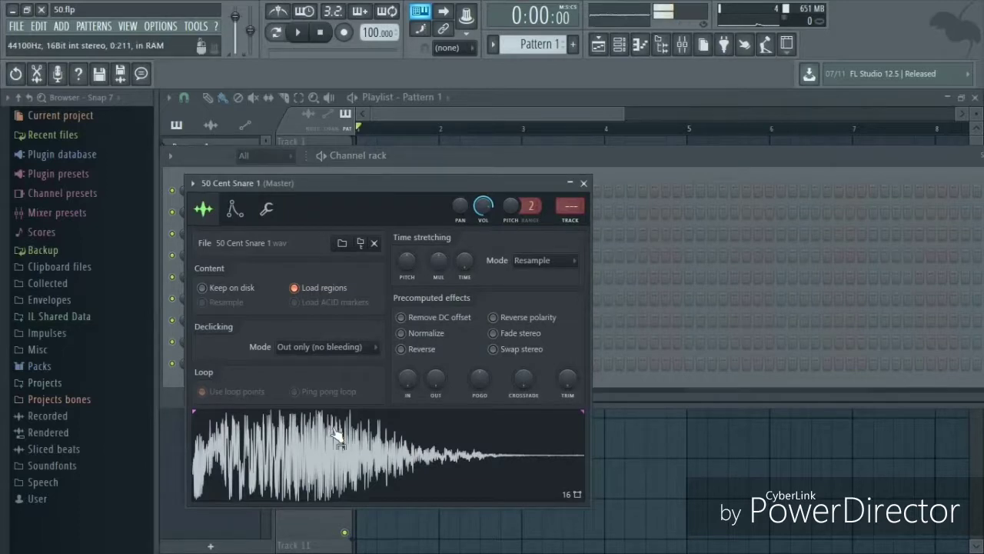
{"action": "left_click", "coordinate": [584, 185]}
{"action": "left_click", "coordinate": [285, 280]}
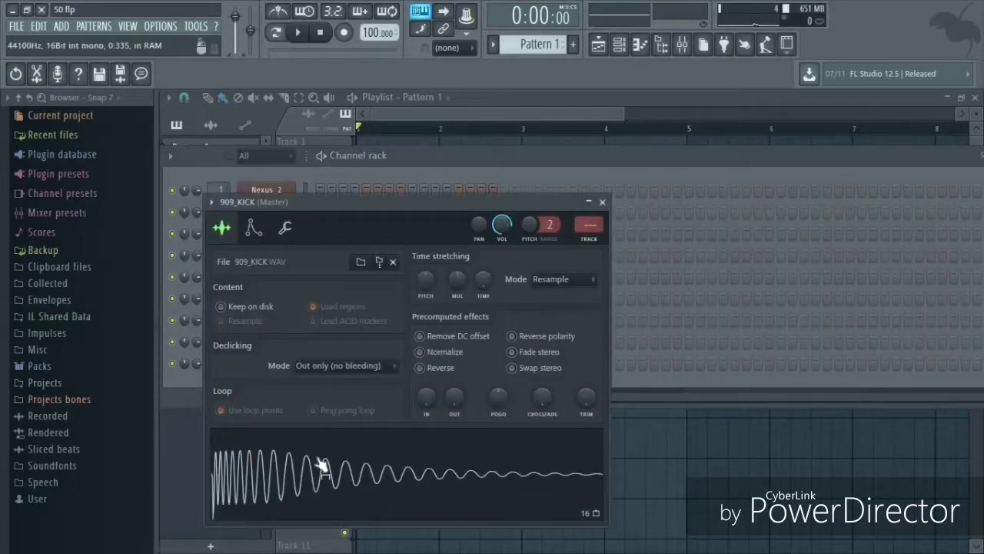
{"action": "left_click", "coordinate": [602, 202]}
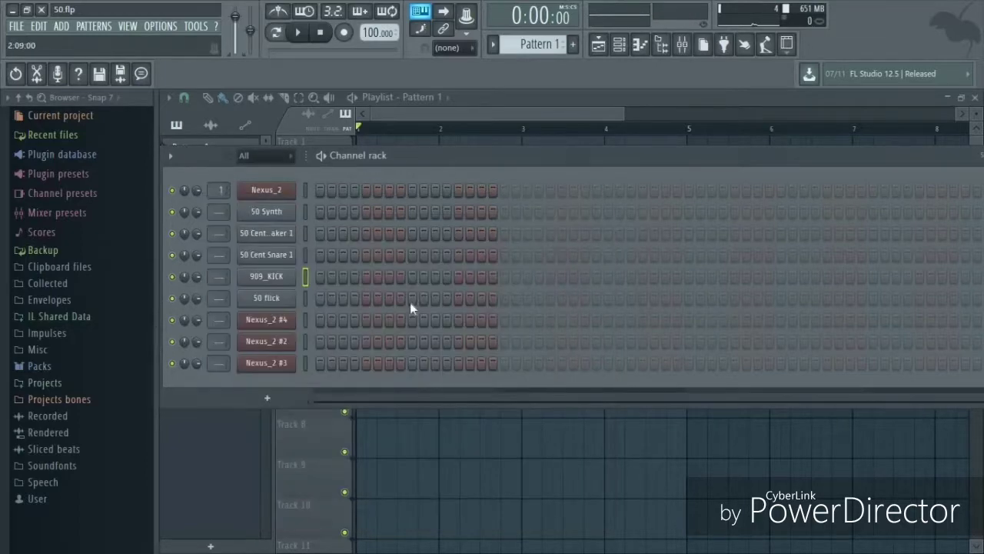
Audition the 50 flick sample with its full waveform in view, and close its channel settings
{"action": "left_click", "coordinate": [292, 300]}
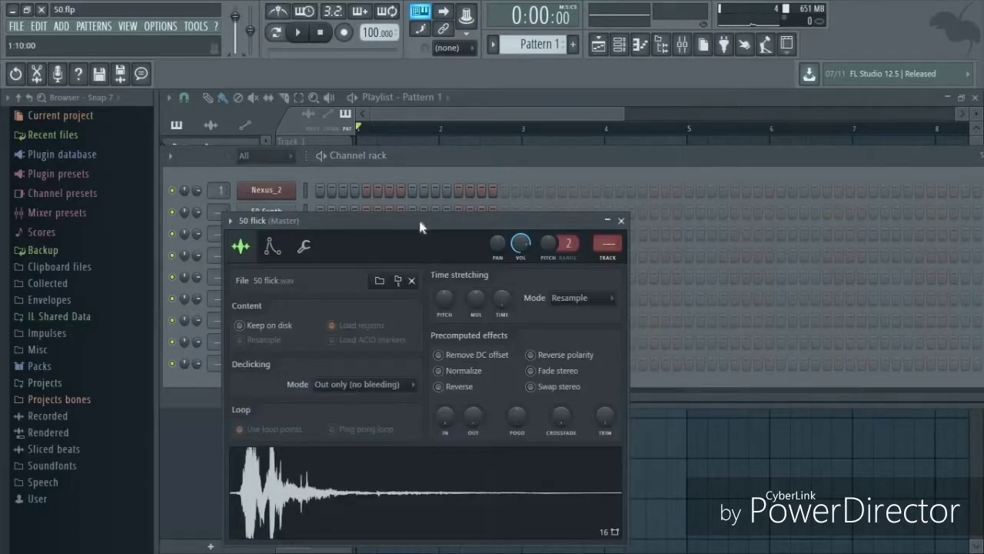
{"action": "left_click_drag", "start_coordinate": [421, 226], "coordinate": [465, 139]}
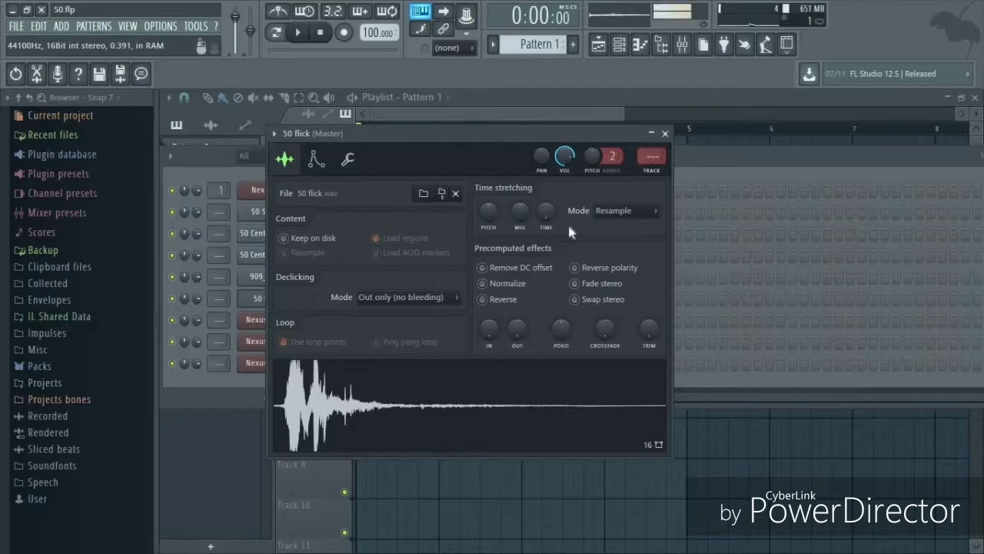
{"action": "left_click", "coordinate": [665, 133]}
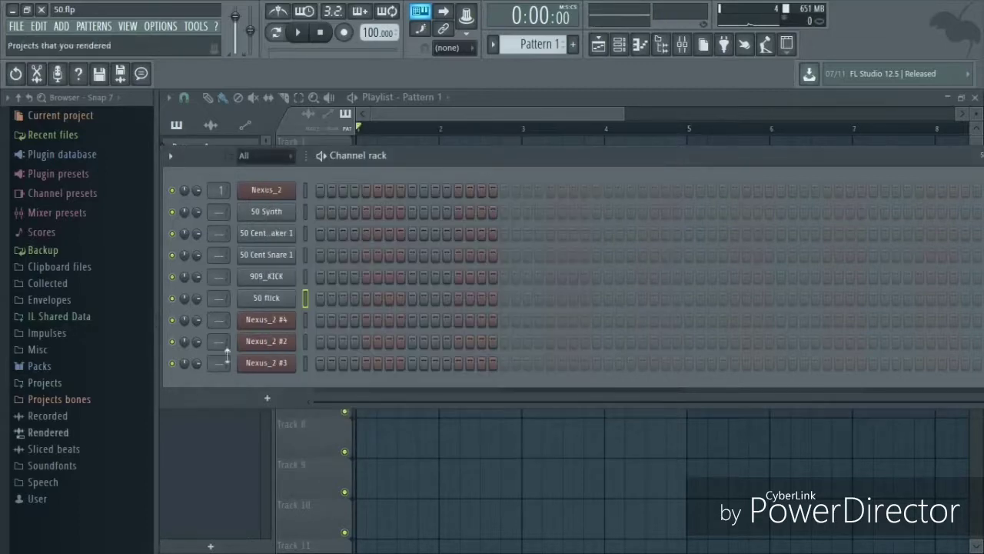
Check the preset loaded in the Nexus_2 #4 channel, close the plugin window, and audition it with a few notes
{"action": "left_click", "coordinate": [288, 321]}
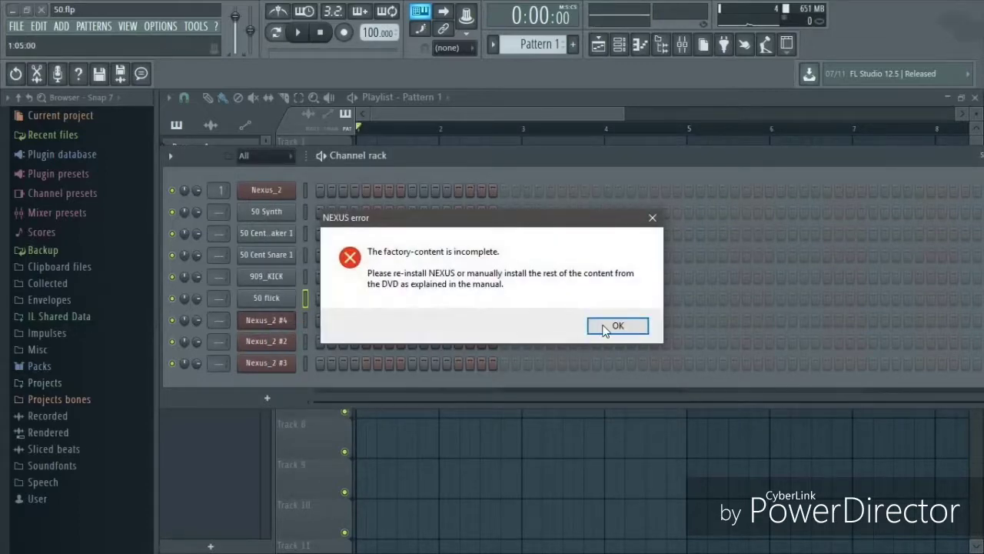
{"action": "left_click", "coordinate": [615, 326]}
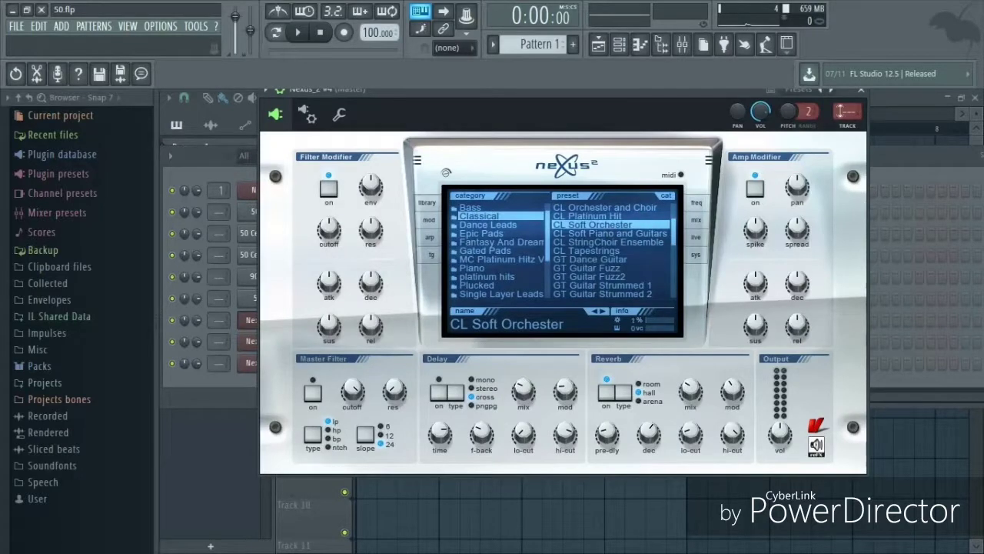
{"action": "left_click", "coordinate": [861, 90]}
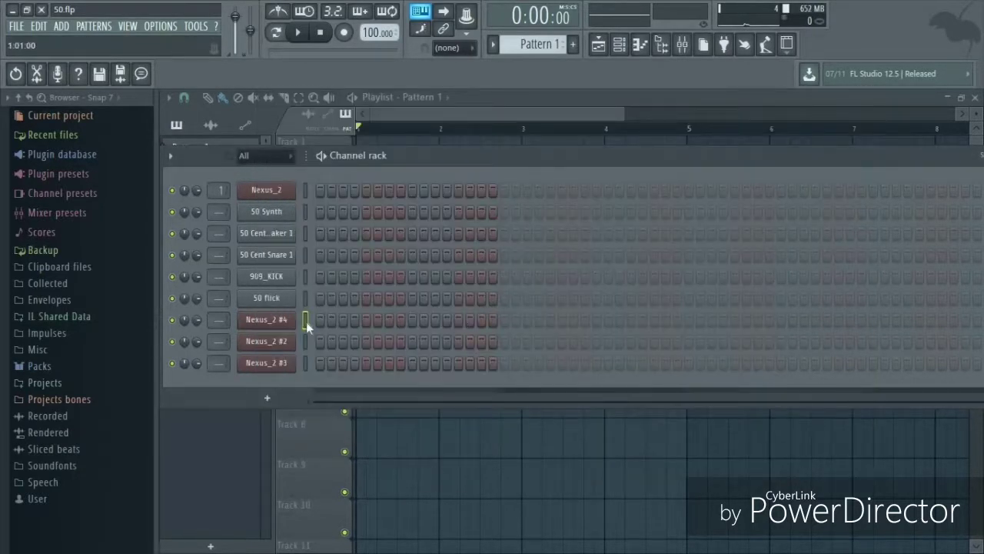
{"action": "key", "text": "n"}
{"action": "key", "text": "b"}
{"action": "key", "text": "c"}
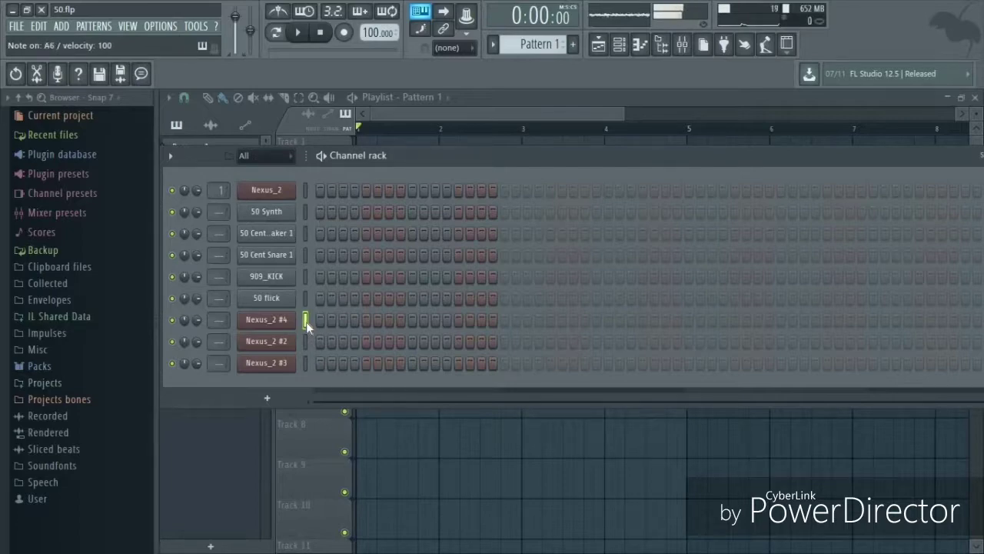
Check the preset loaded in the Nexus_2 #2 channel and close its plugin window
{"action": "left_click", "coordinate": [305, 344]}
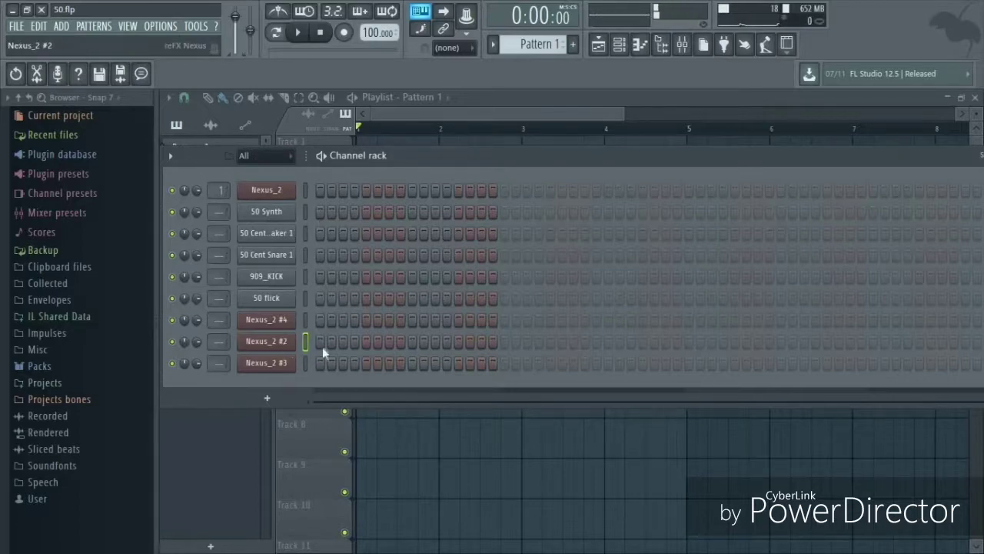
{"action": "left_click", "coordinate": [616, 326]}
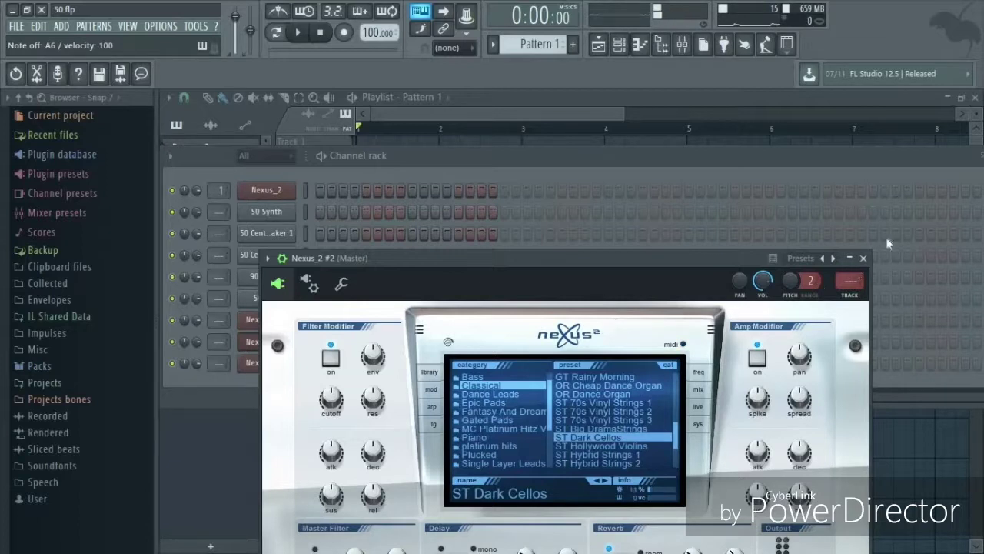
{"action": "left_click", "coordinate": [863, 257]}
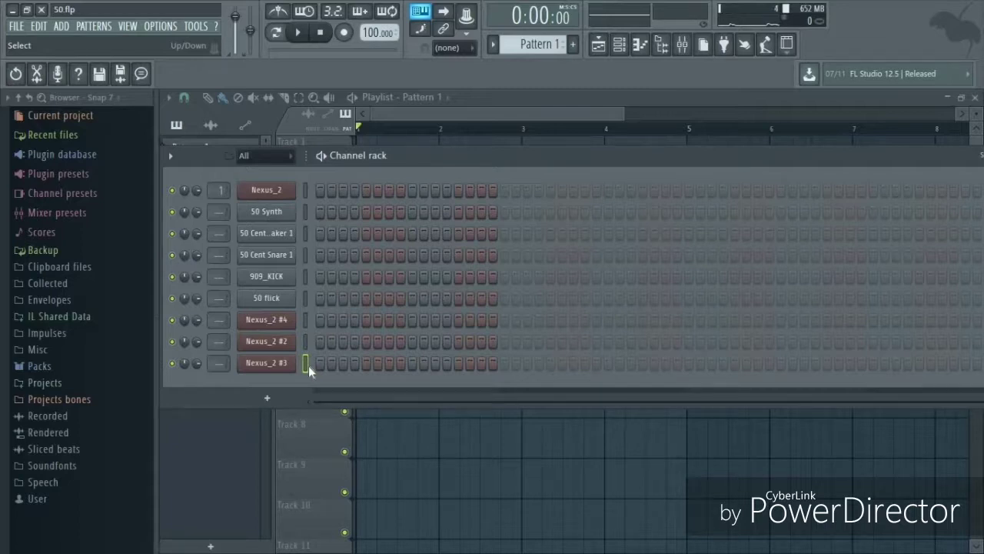
Check the preset loaded in the Nexus_2 #3 channel, audition it with a few notes, and close the plugin window
{"action": "left_click", "coordinate": [260, 367]}
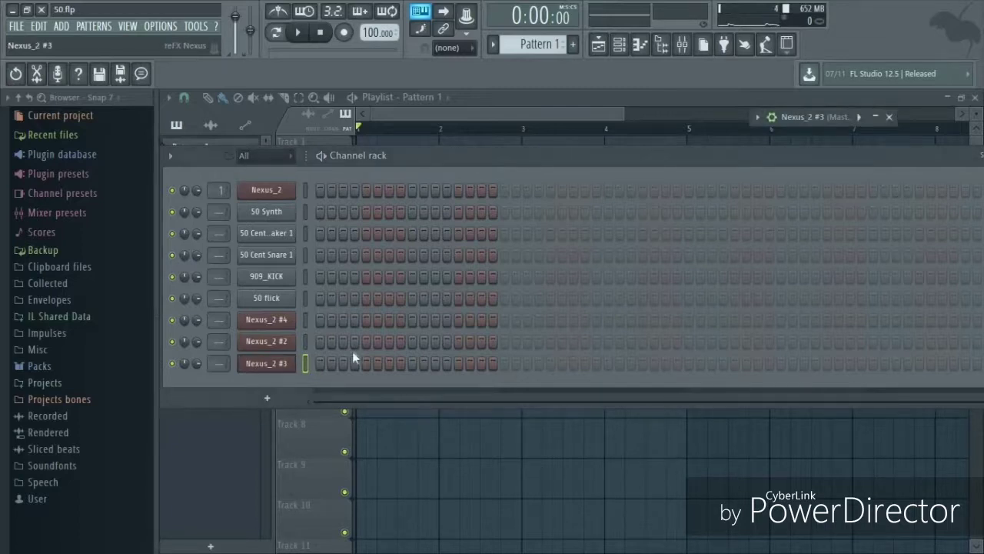
{"action": "left_click", "coordinate": [879, 117]}
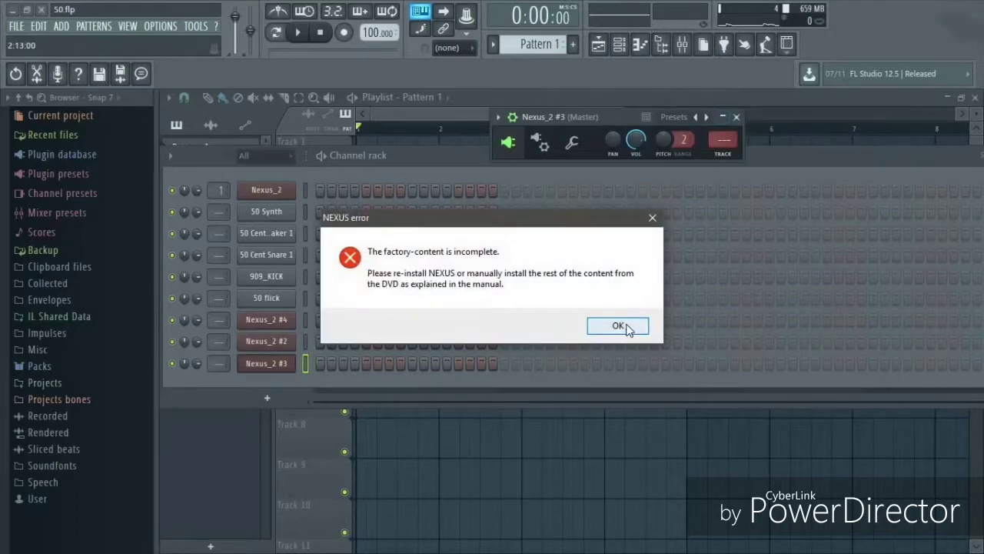
{"action": "left_click", "coordinate": [622, 325]}
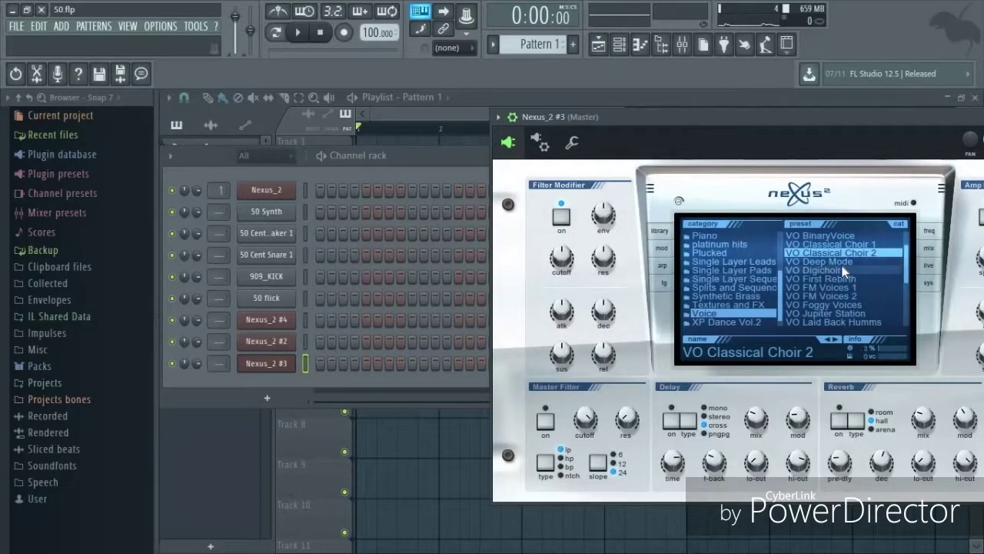
{"action": "key", "text": "y"}
{"action": "key", "text": "o"}
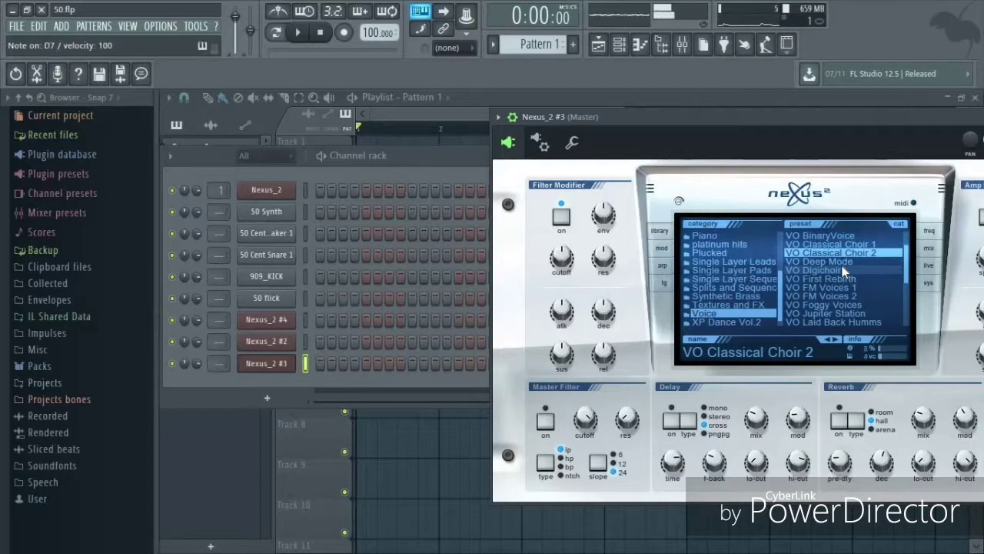
{"action": "key", "text": "p"}
{"action": "key", "text": "i"}
{"action": "key", "text": "u"}
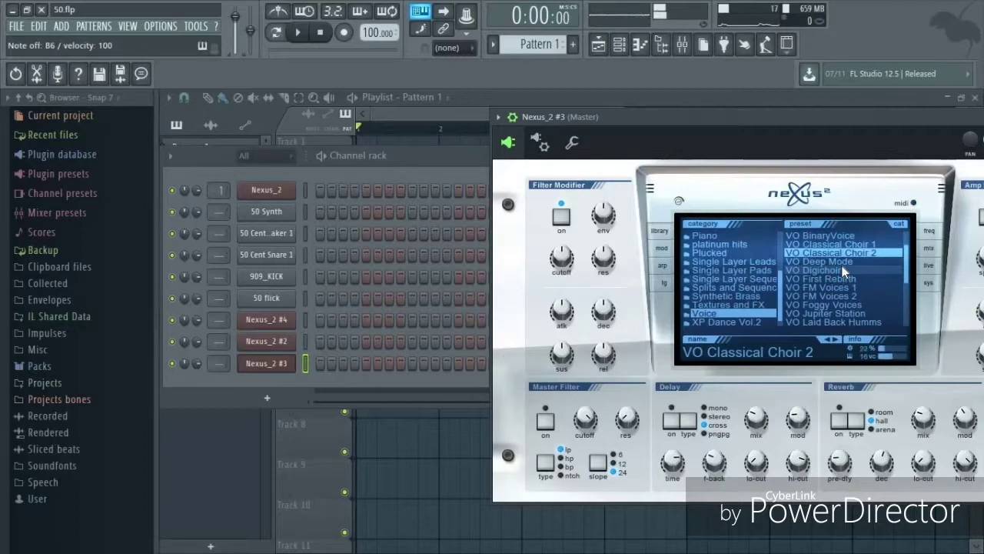
{"action": "left_click_drag", "start_coordinate": [853, 121], "coordinate": [475, 222]}
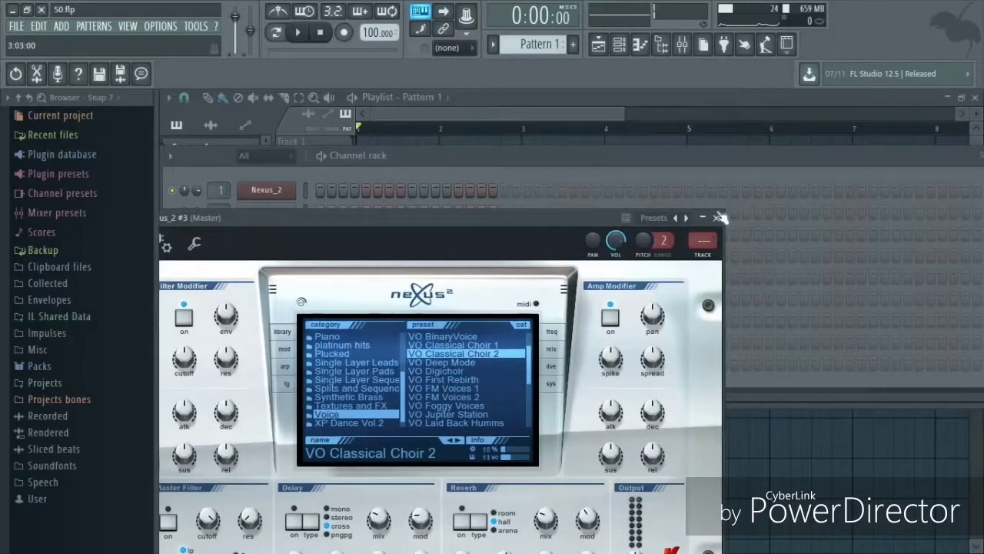
{"action": "key", "text": "Escape"}
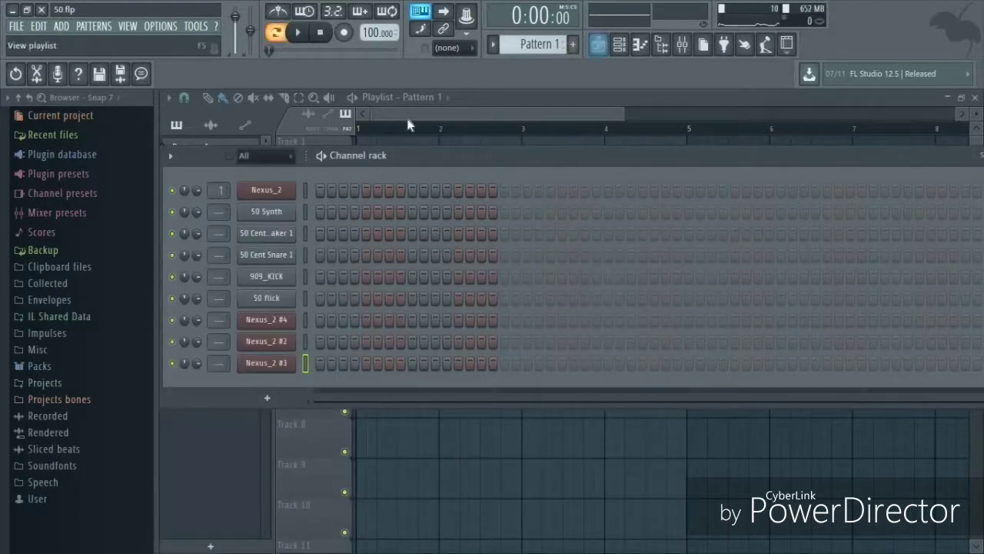
Open the Nexus_2 channel's piano roll and place a half-beat F#4 note at the start of bar 1
{"action": "right_click", "coordinate": [285, 191]}
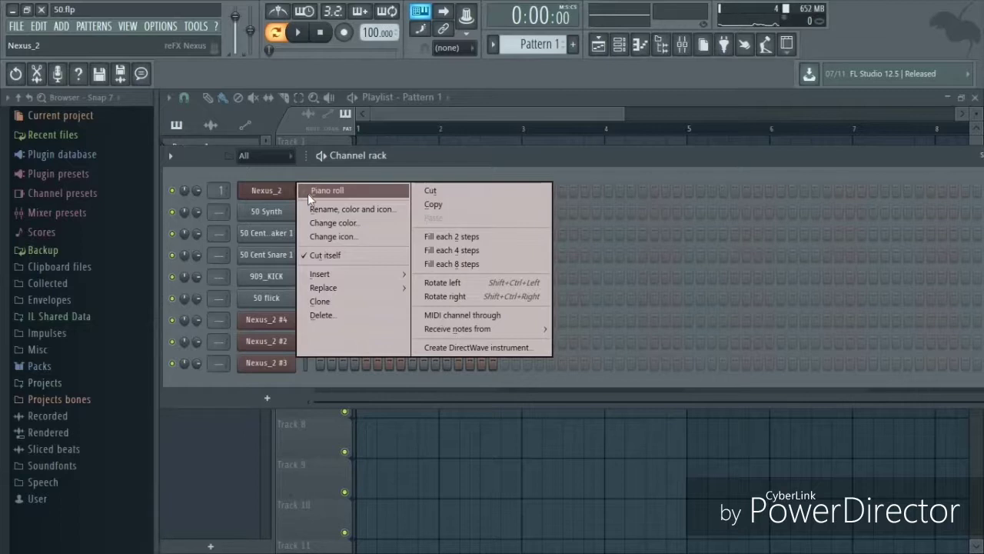
{"action": "left_click", "coordinate": [309, 194]}
{"action": "scroll", "coordinate": [313, 199], "scroll_direction": "down", "scroll_amount": 6}
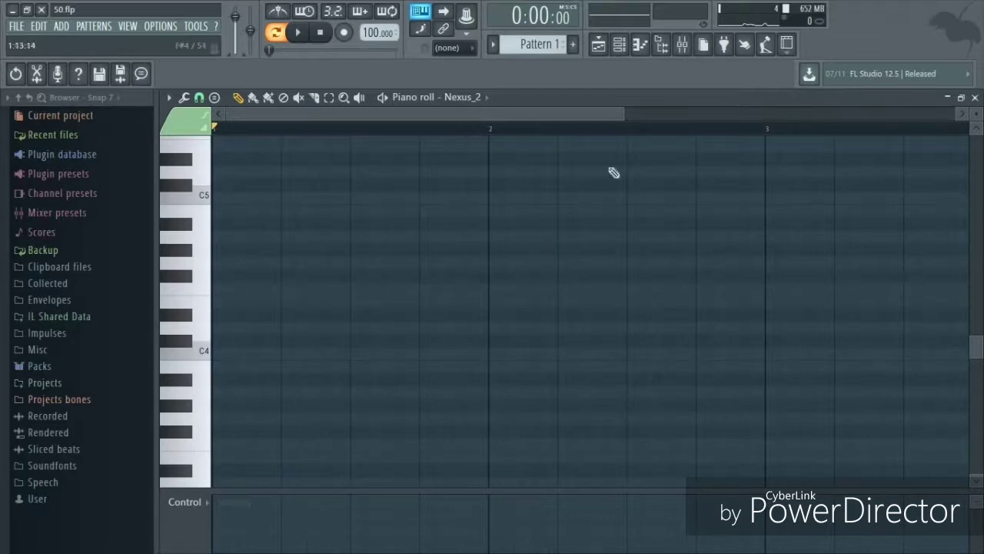
{"action": "left_click_drag", "start_coordinate": [624, 111], "coordinate": [910, 112]}
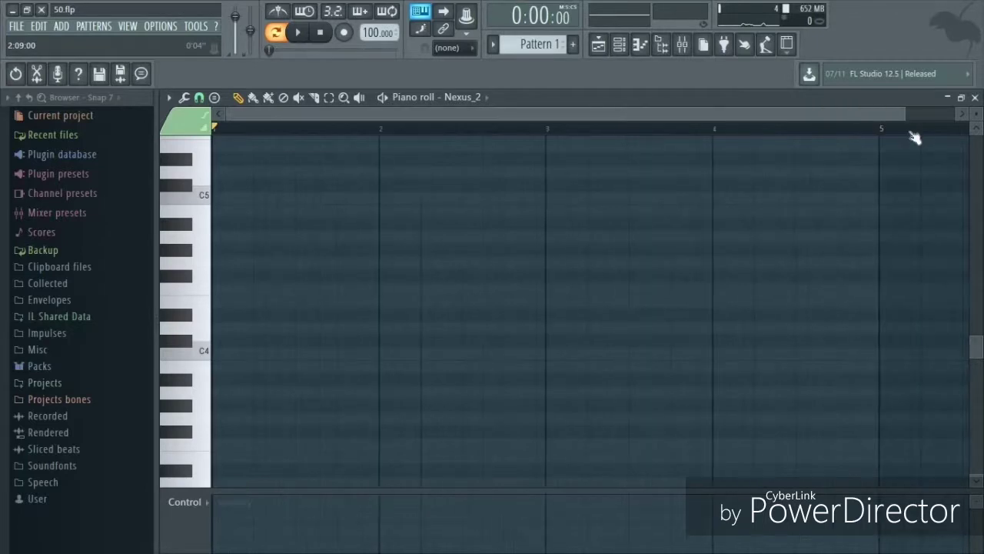
{"action": "scroll", "coordinate": [392, 376], "scroll_direction": "down", "scroll_amount": 2}
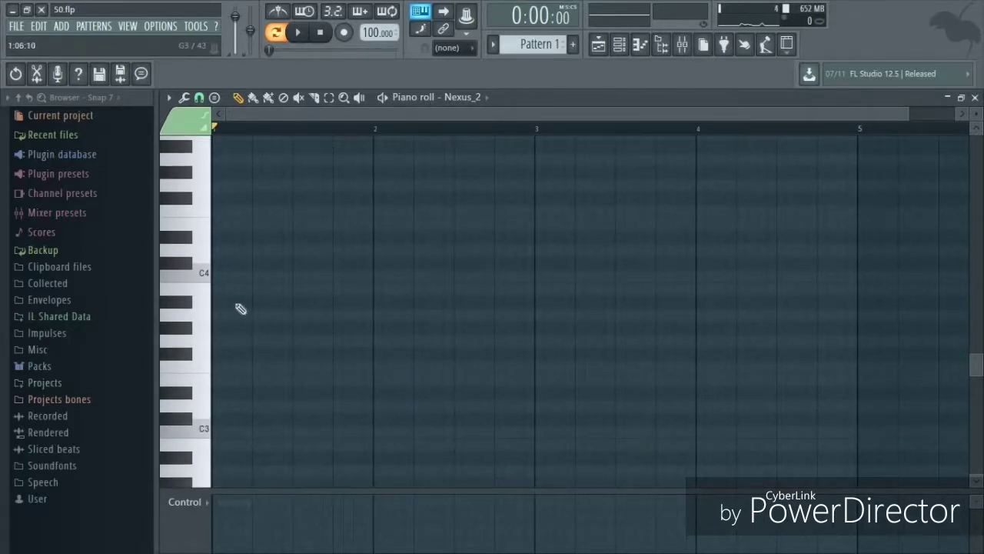
{"action": "left_click", "coordinate": [218, 199]}
{"action": "scroll", "coordinate": [248, 241], "scroll_direction": "up", "scroll_amount": 2}
{"action": "scroll", "coordinate": [258, 244], "scroll_direction": "up", "scroll_amount": 1}
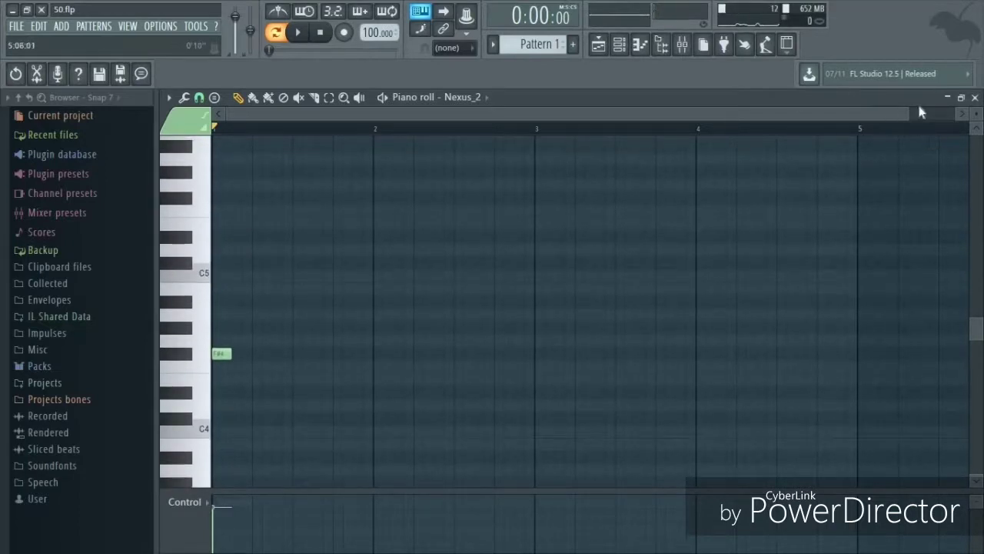
{"action": "left_click_drag", "start_coordinate": [908, 113], "coordinate": [445, 216]}
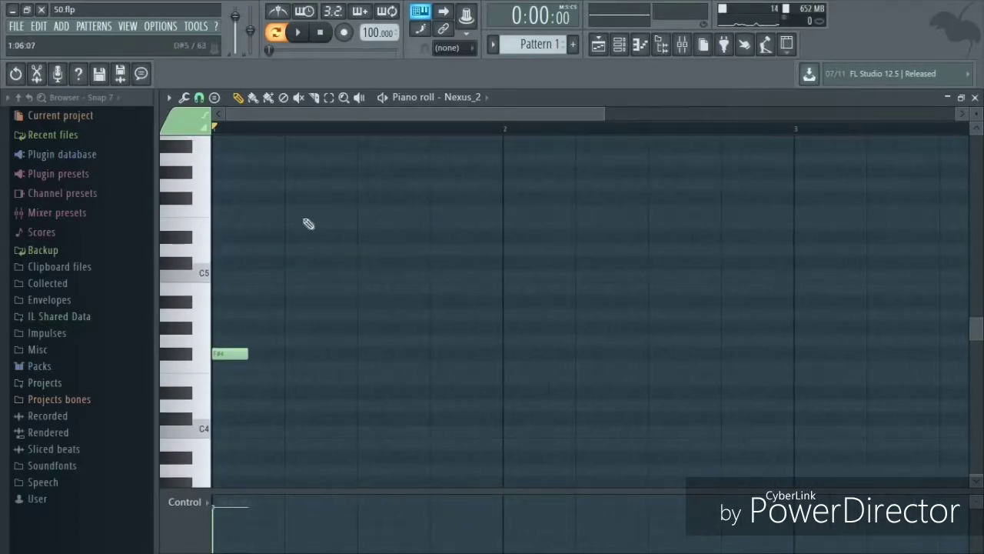
Lengthen the F#4 note at the start of bar 1 to one full beat and play it back
{"action": "scroll", "coordinate": [329, 245], "scroll_direction": "up", "scroll_amount": 2}
{"action": "key", "text": "space"}
{"action": "key", "text": "space"}
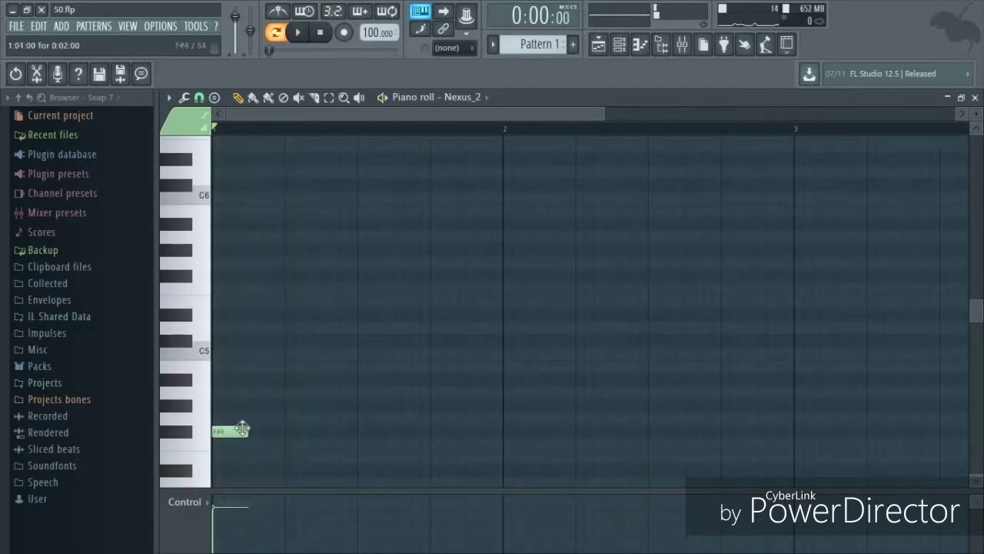
{"action": "left_click_drag", "start_coordinate": [242, 429], "coordinate": [283, 437]}
{"action": "key", "text": "space"}
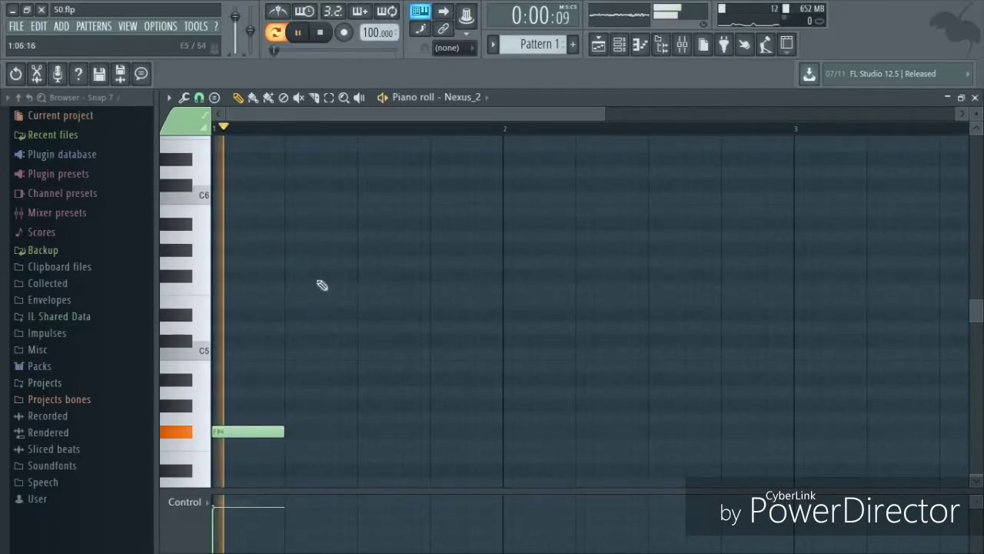
{"action": "key", "text": "space"}
Add two G5 notes in bar 1: a one-step note at step 7 and a three-step note at step 9
{"action": "left_click", "coordinate": [323, 238]}
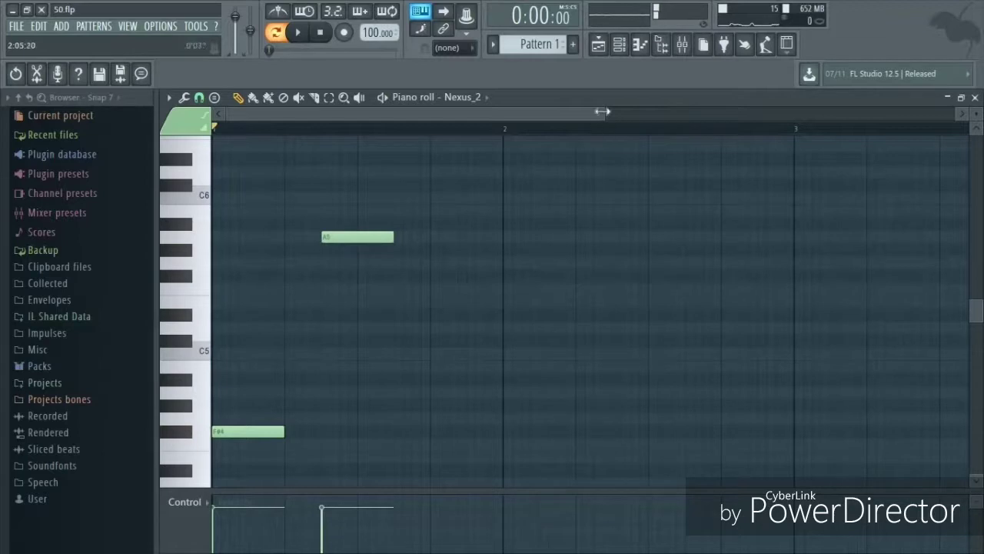
{"action": "left_click_drag", "start_coordinate": [603, 113], "coordinate": [767, 129]}
{"action": "left_click", "coordinate": [287, 240]}
{"action": "left_click_drag", "start_coordinate": [287, 240], "coordinate": [274, 266]}
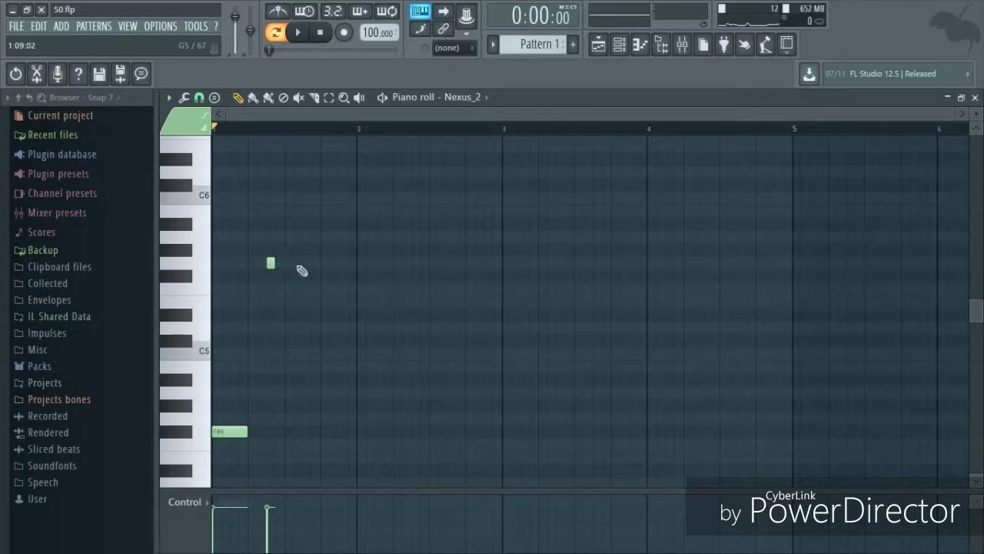
{"action": "left_click", "coordinate": [291, 265]}
{"action": "left_click_drag", "start_coordinate": [295, 266], "coordinate": [310, 271]}
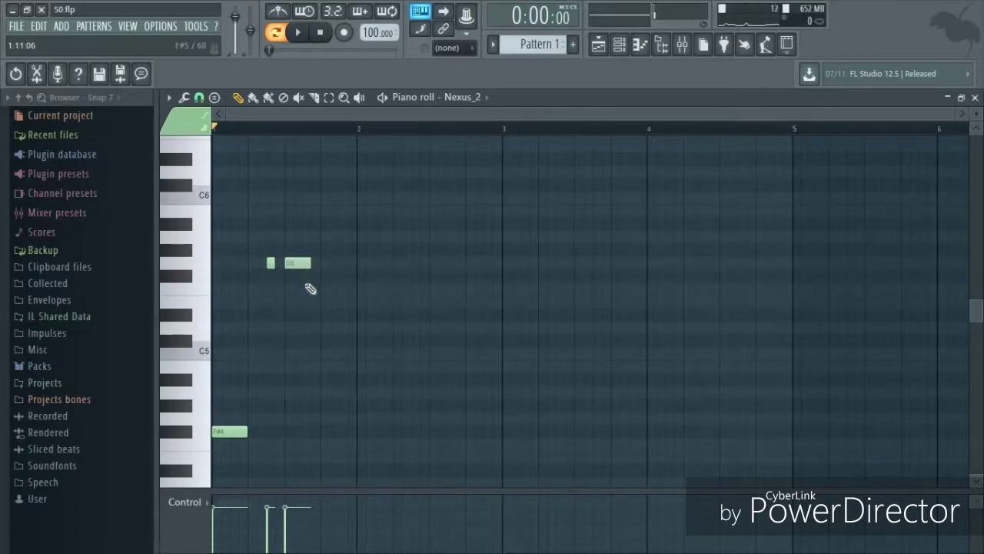
Add a one-step F#5 note at step 11 and a one-beat F#5 note on beat 4 of bar 1, and play it
{"action": "left_click", "coordinate": [304, 276]}
{"action": "left_click_drag", "start_coordinate": [328, 278], "coordinate": [310, 280]}
{"action": "left_click", "coordinate": [228, 431]}
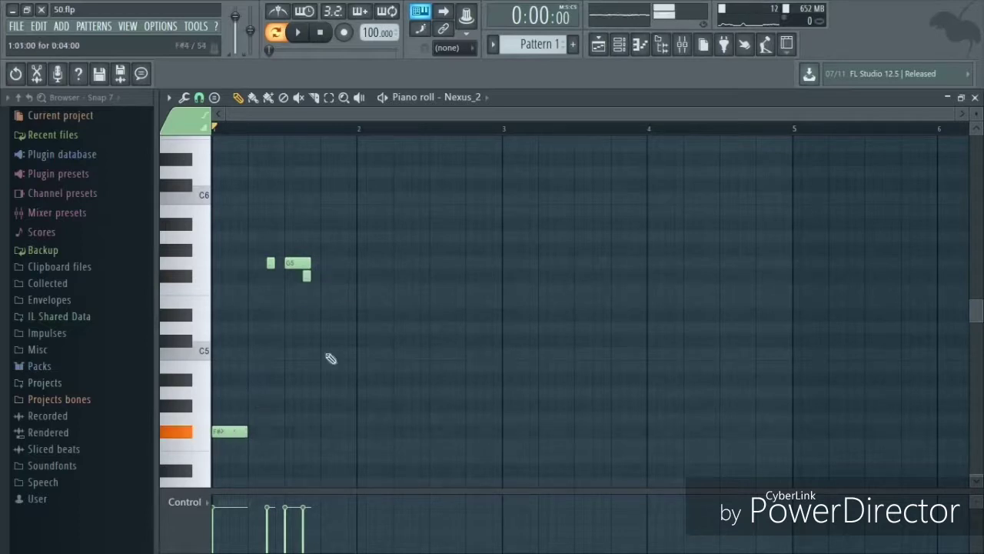
{"action": "left_click", "coordinate": [327, 276]}
{"action": "key", "text": "space"}
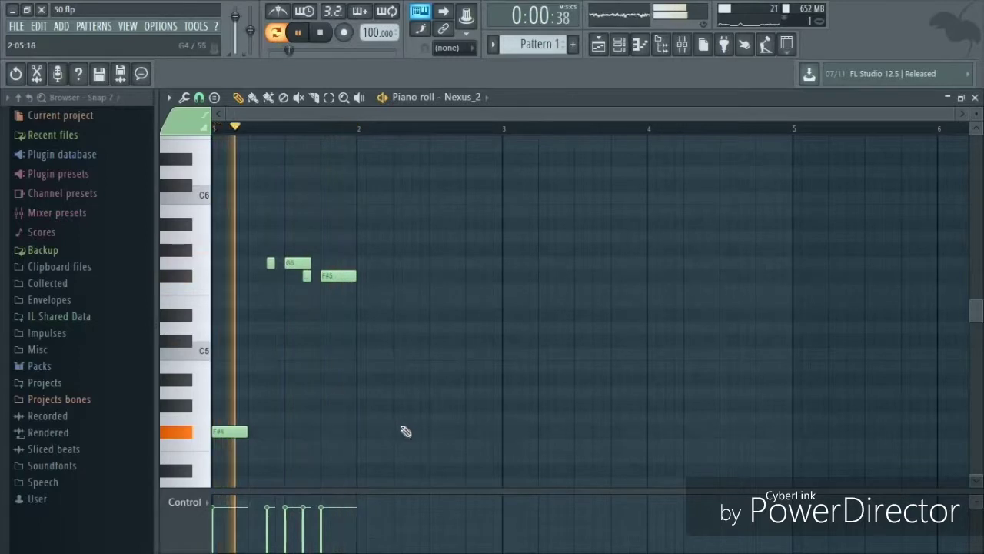
{"action": "key", "text": "space"}
Duplicate all the notes of bar 1 into bar 2 and clear the selection
{"action": "scroll", "coordinate": [439, 434], "scroll_direction": "down", "scroll_amount": 2}
{"action": "scroll", "coordinate": [454, 435], "scroll_direction": "down", "scroll_amount": 1}
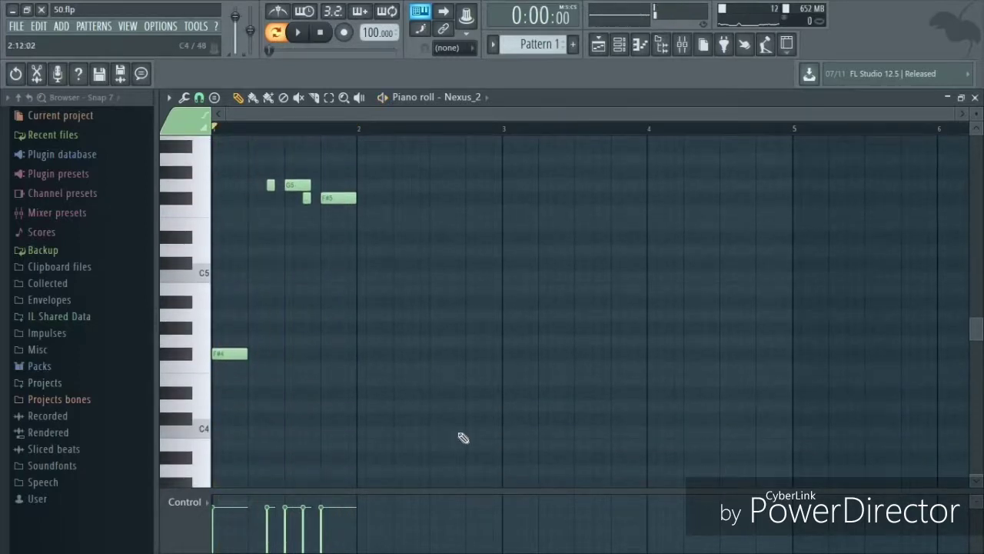
{"action": "left_click_drag", "start_coordinate": [460, 438], "coordinate": [212, 139]}
{"action": "key", "text": "ctrl+b"}
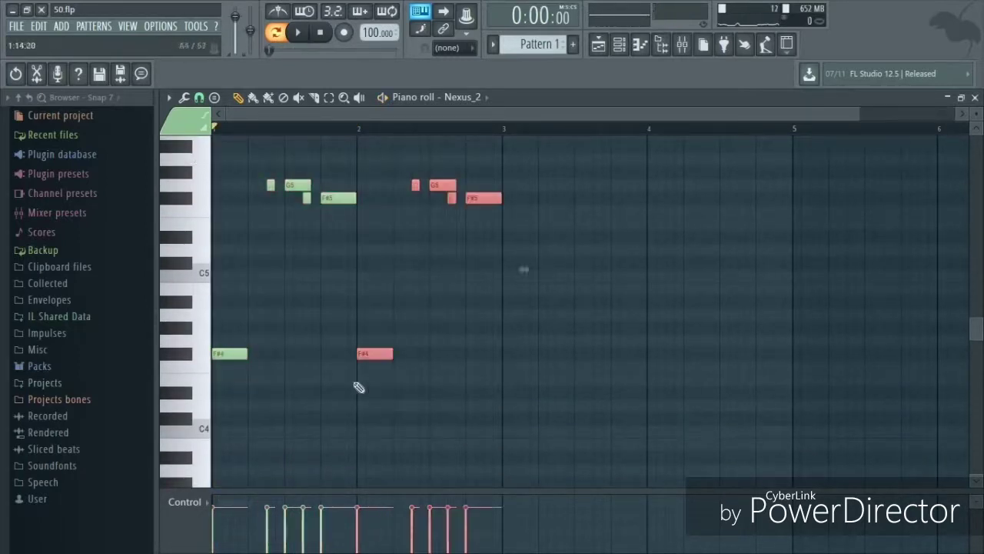
{"action": "left_click", "coordinate": [421, 301], "text": "ctrl"}
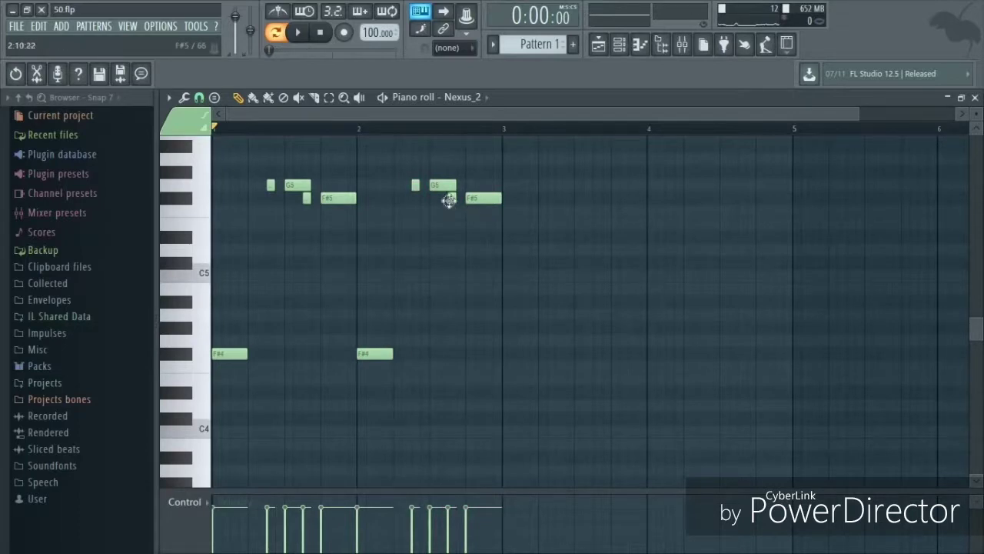
Lower the short F#5 note in bar 2 to E5, lengthen it to half a beat, and play the pattern
{"action": "left_click_drag", "start_coordinate": [449, 200], "coordinate": [448, 232]}
{"action": "left_click", "coordinate": [449, 227]}
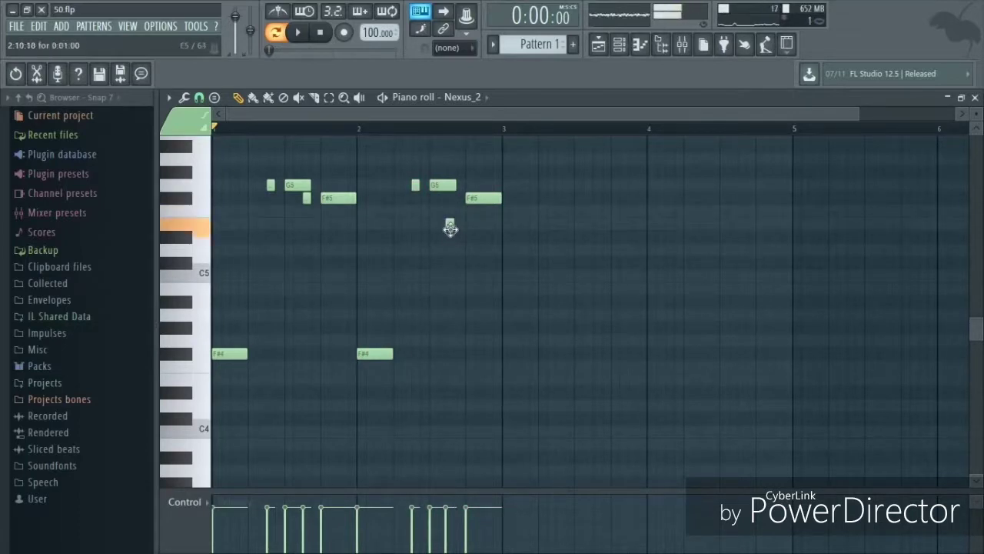
{"action": "left_click_drag", "start_coordinate": [452, 231], "coordinate": [454, 224]}
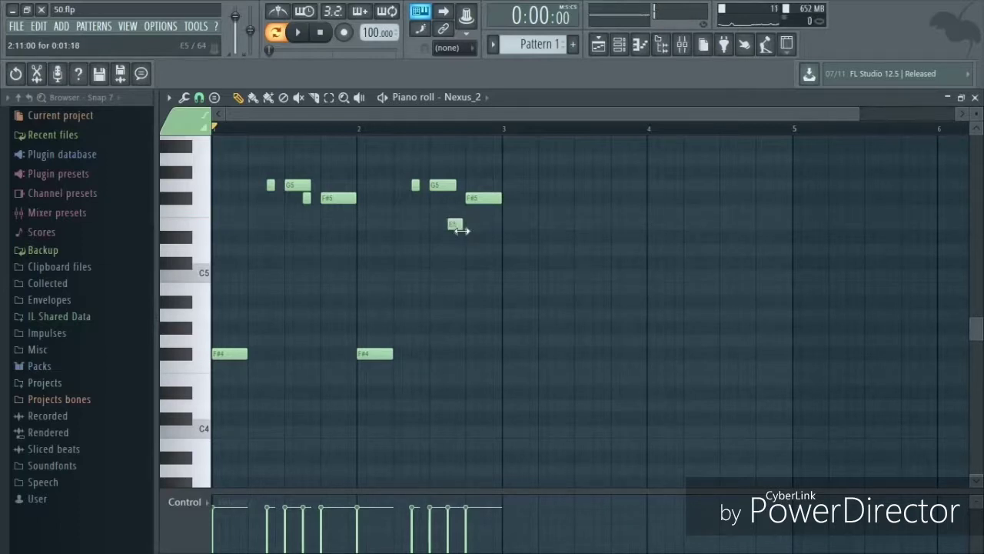
{"action": "key", "text": "space"}
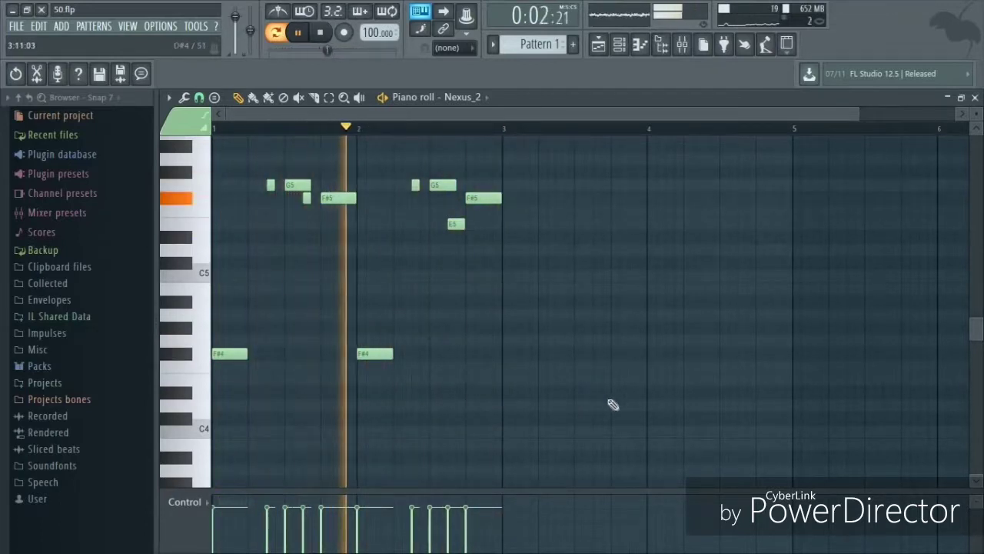
{"action": "key", "text": "space"}
Duplicate the two-bar melody into bars 3 and 4 and clear the selection
{"action": "scroll", "coordinate": [631, 431], "scroll_direction": "up", "scroll_amount": 3}
{"action": "key", "text": "ctrl+a"}
{"action": "key", "text": "ctrl+b"}
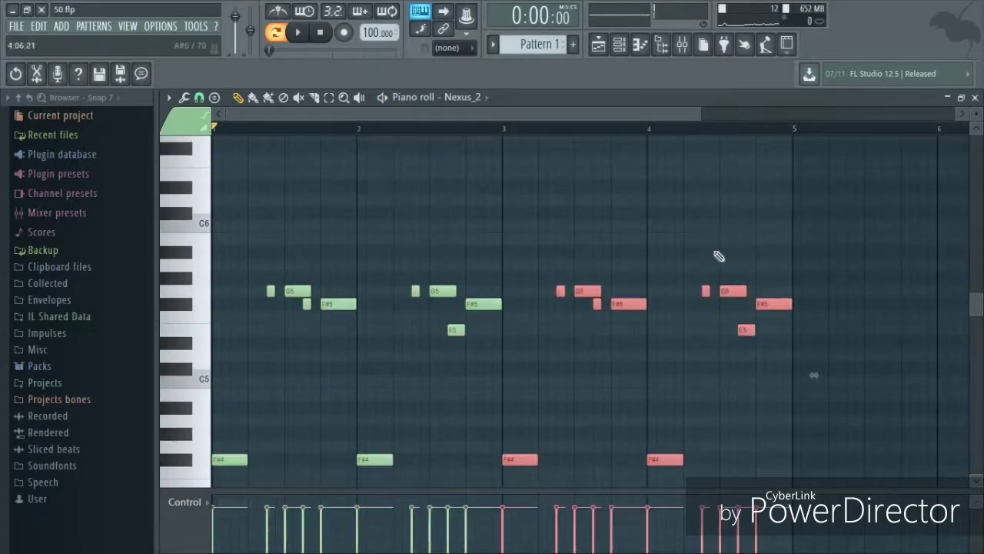
{"action": "key", "text": "ctrl+d"}
Replace bar 4's two G5 notes and E5 with consecutive half-beat E5, F#5, G5 and A5 notes from beat 2, and play the melody
{"action": "scroll", "coordinate": [719, 254], "scroll_direction": "down", "scroll_amount": 3}
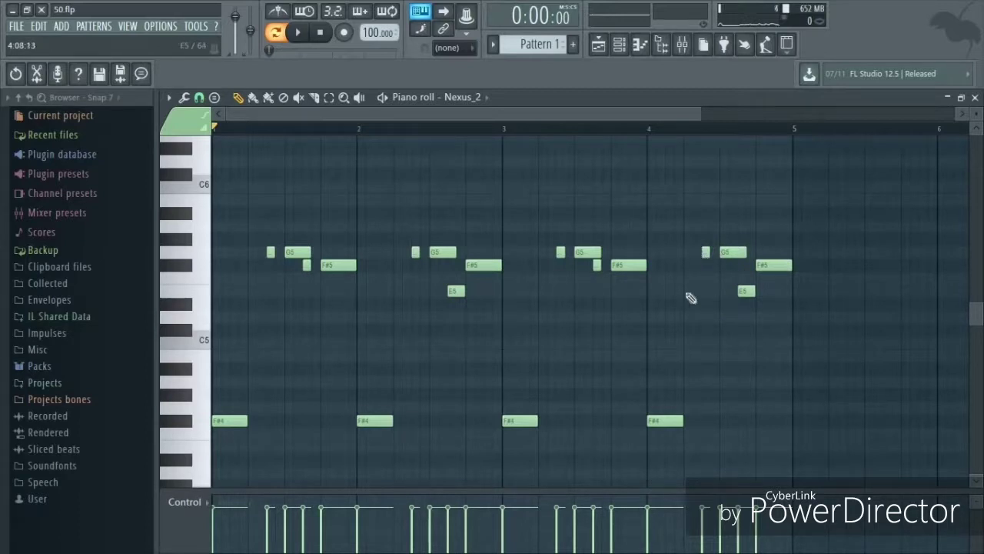
{"action": "left_click", "coordinate": [684, 290]}
{"action": "right_click", "coordinate": [706, 252]}
{"action": "right_click", "coordinate": [736, 252]}
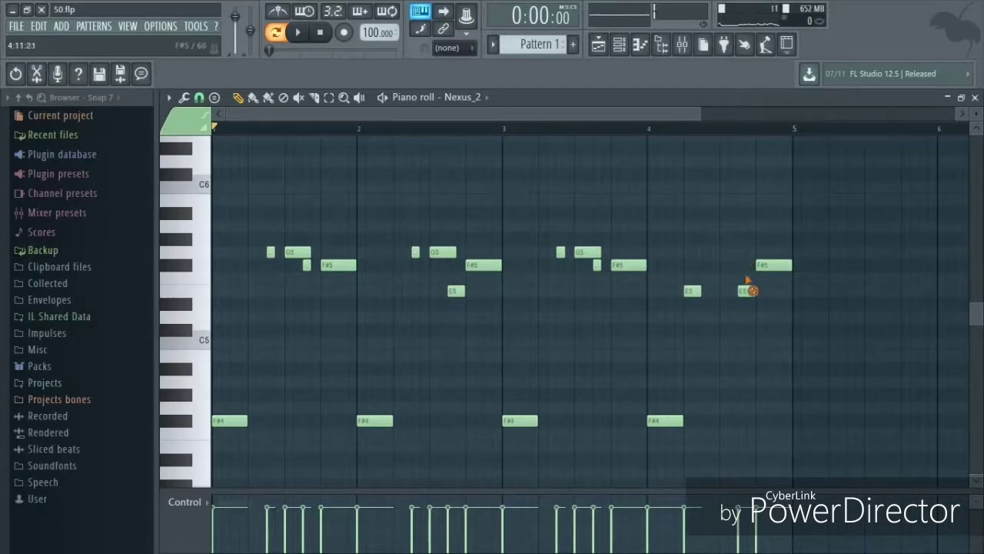
{"action": "right_click", "coordinate": [743, 291]}
{"action": "left_click", "coordinate": [705, 265]}
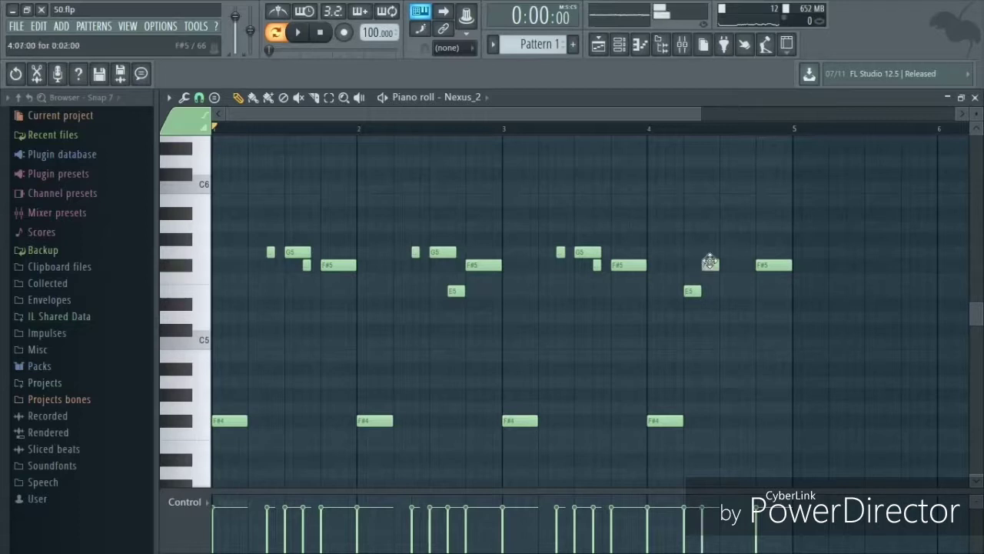
{"action": "left_click", "coordinate": [723, 252]}
{"action": "left_click", "coordinate": [739, 226]}
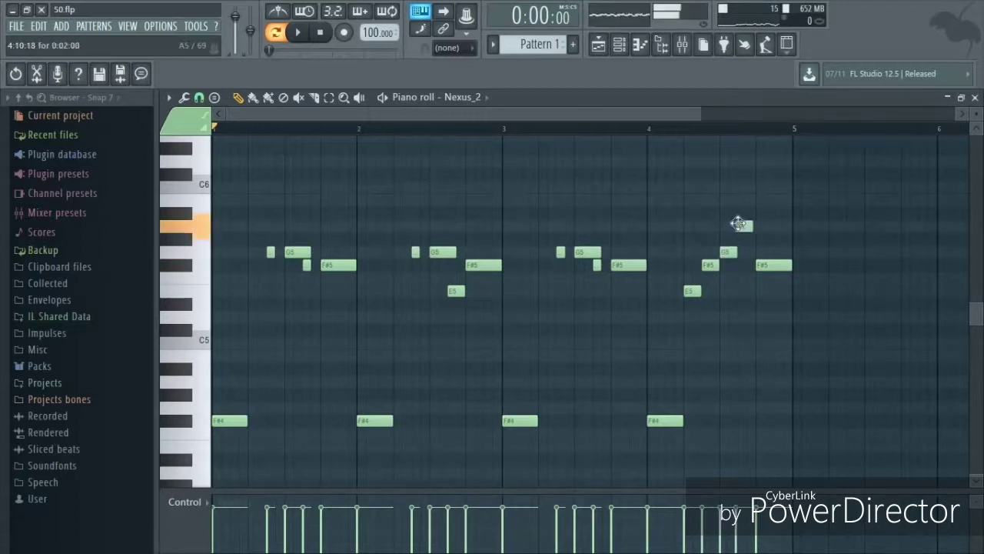
{"action": "left_click", "coordinate": [303, 33]}
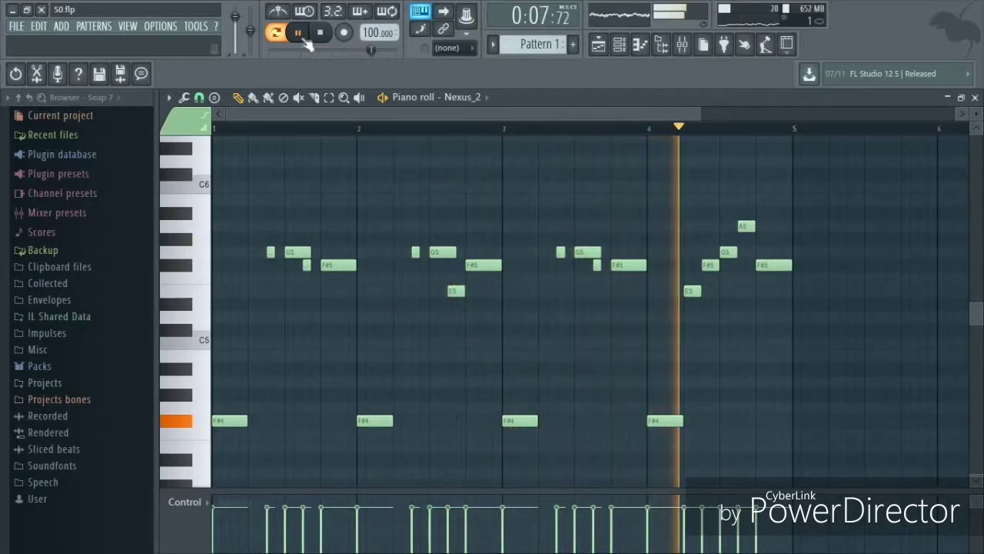
{"action": "left_click", "coordinate": [322, 32]}
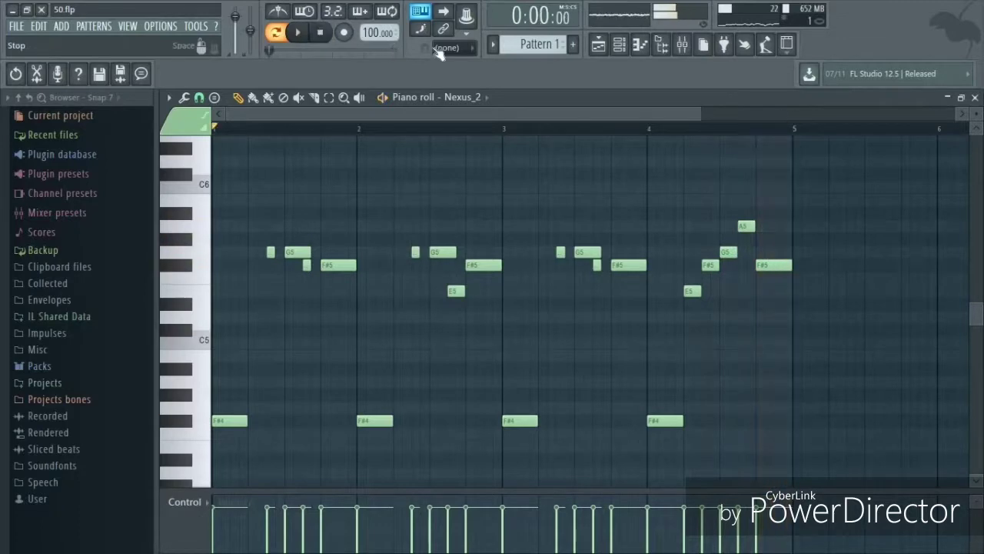
Check the presets loaded in the Nexus_2 #4 and Nexus_2 channels and close both plugin windows
{"action": "left_click", "coordinate": [619, 43]}
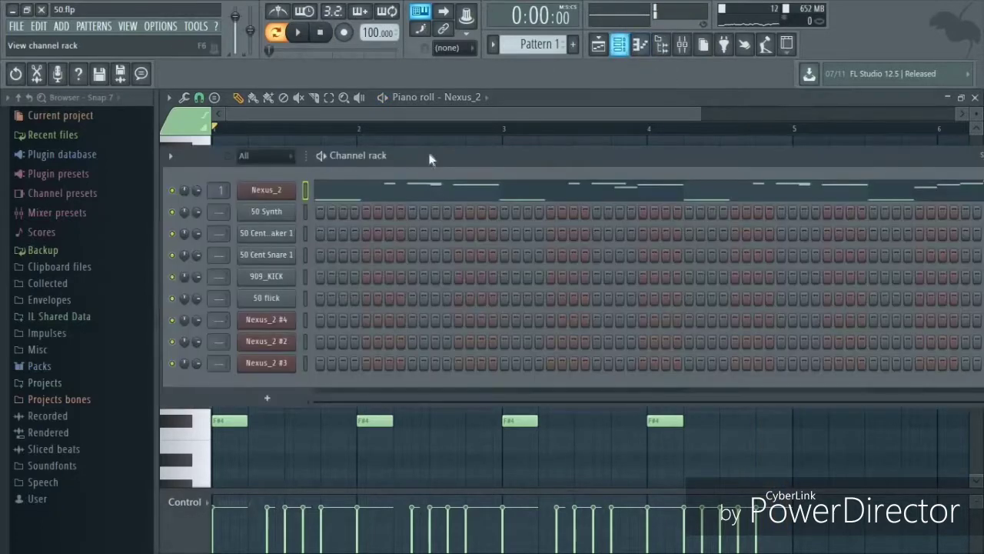
{"action": "left_click", "coordinate": [289, 326]}
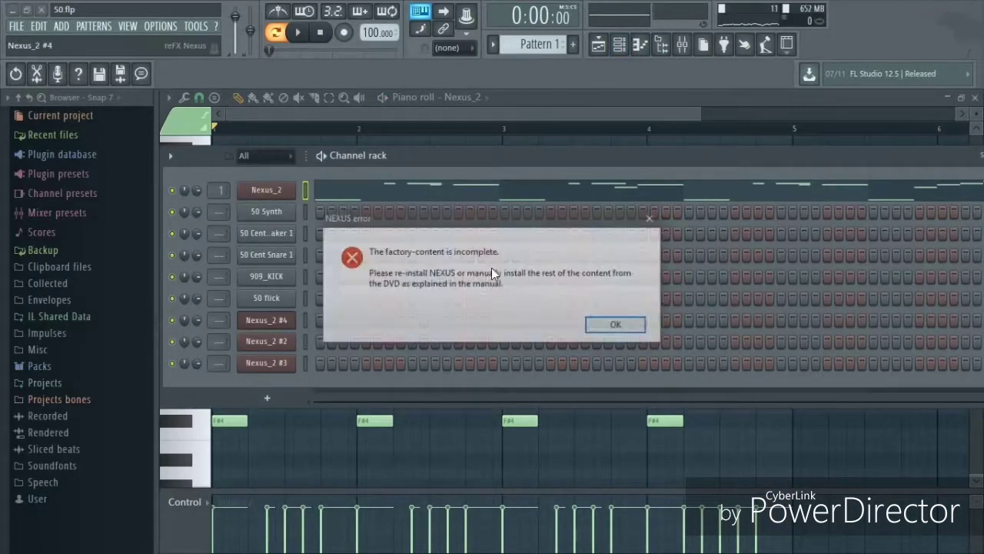
{"action": "left_click", "coordinate": [622, 325]}
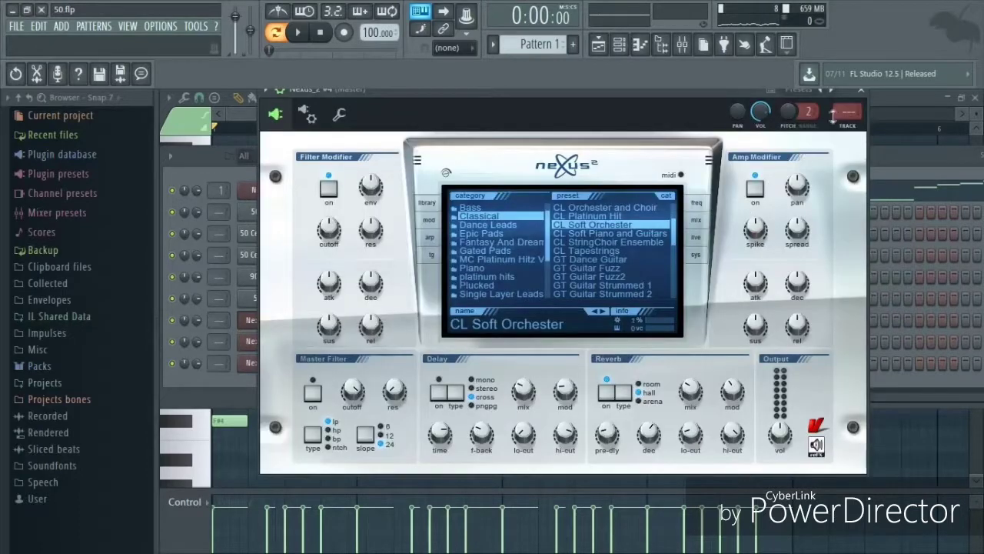
{"action": "left_click", "coordinate": [861, 90]}
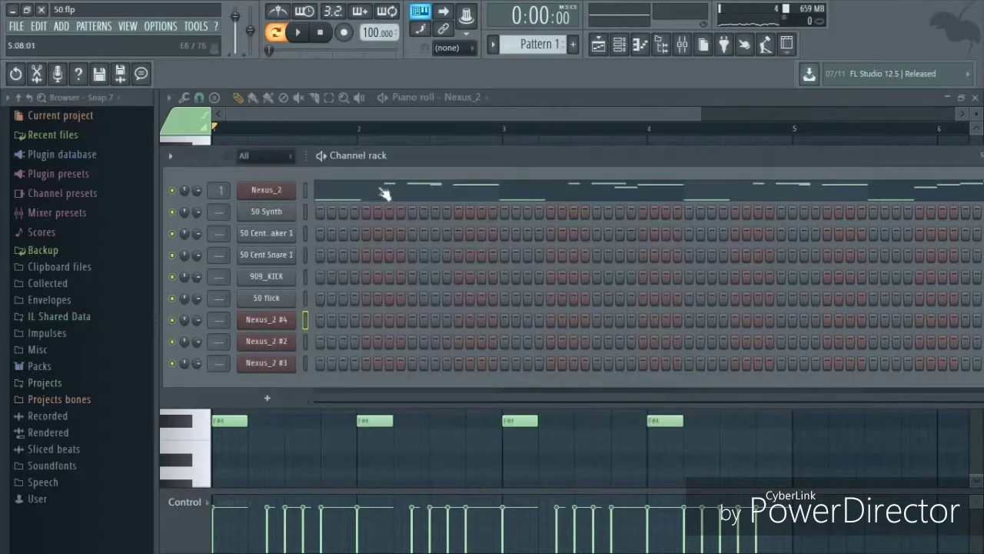
{"action": "left_click", "coordinate": [298, 191]}
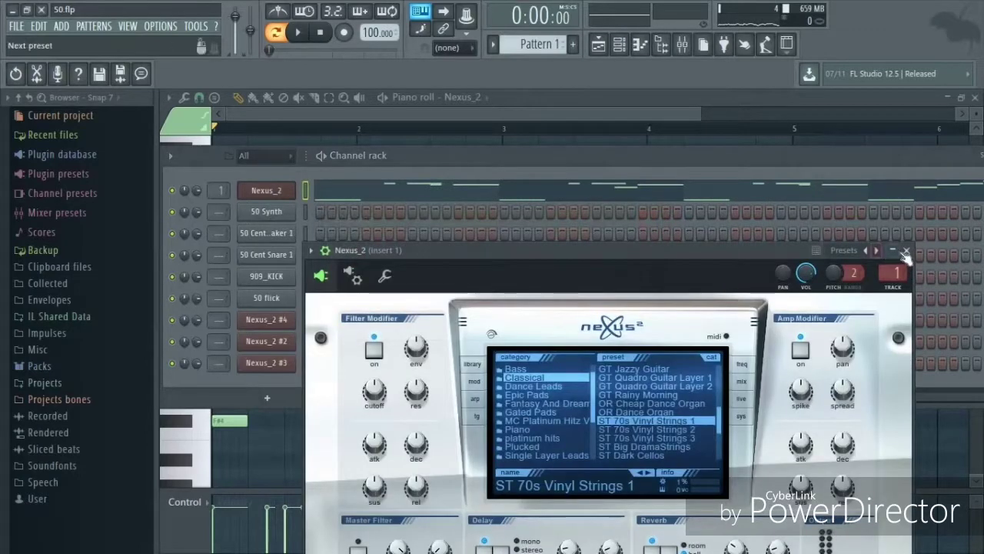
{"action": "left_click", "coordinate": [906, 251]}
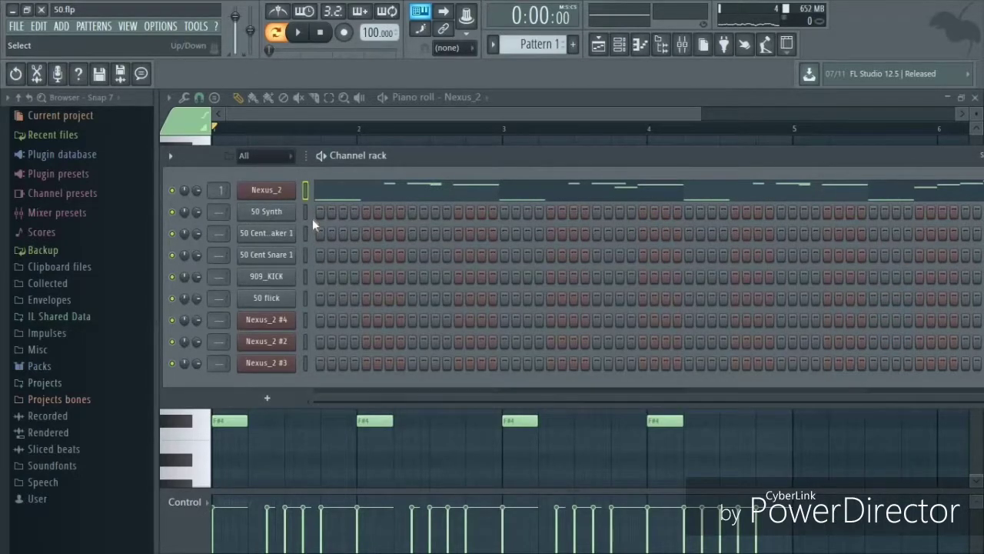
Copy the Nexus_2 melody into the Nexus_2 #4 channel and play the two channels together
{"action": "left_click", "coordinate": [308, 320]}
{"action": "key", "text": "ctrl+v"}
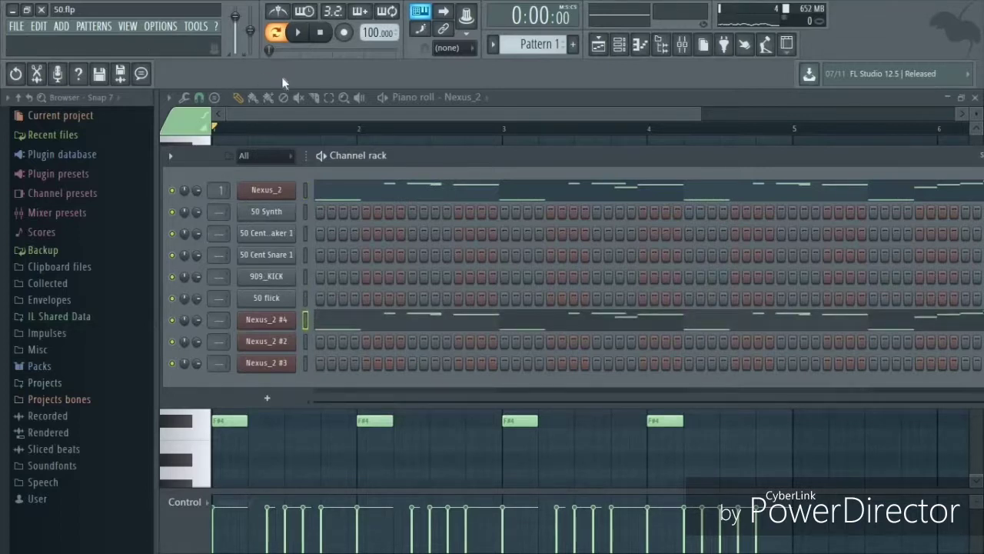
{"action": "key", "text": "space"}
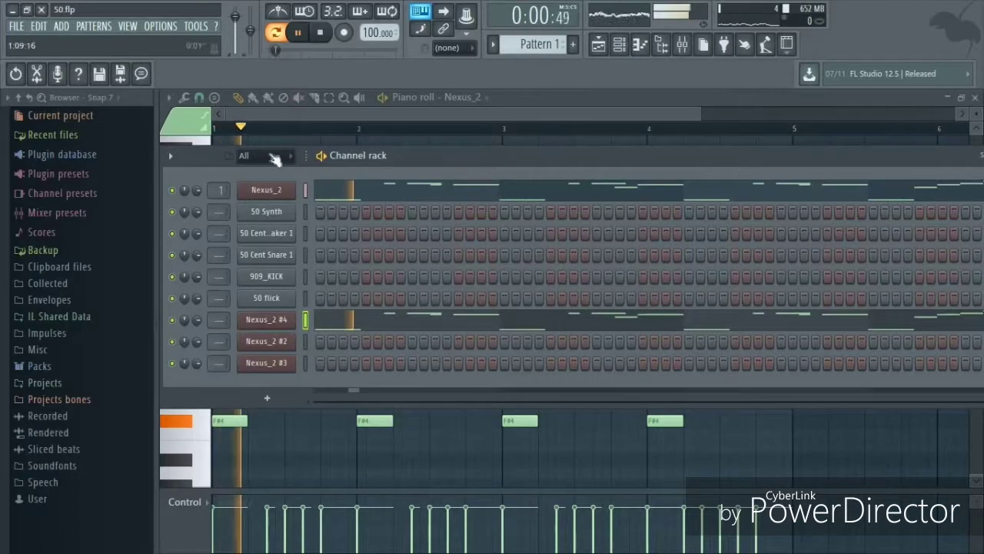
{"action": "left_click", "coordinate": [174, 191]}
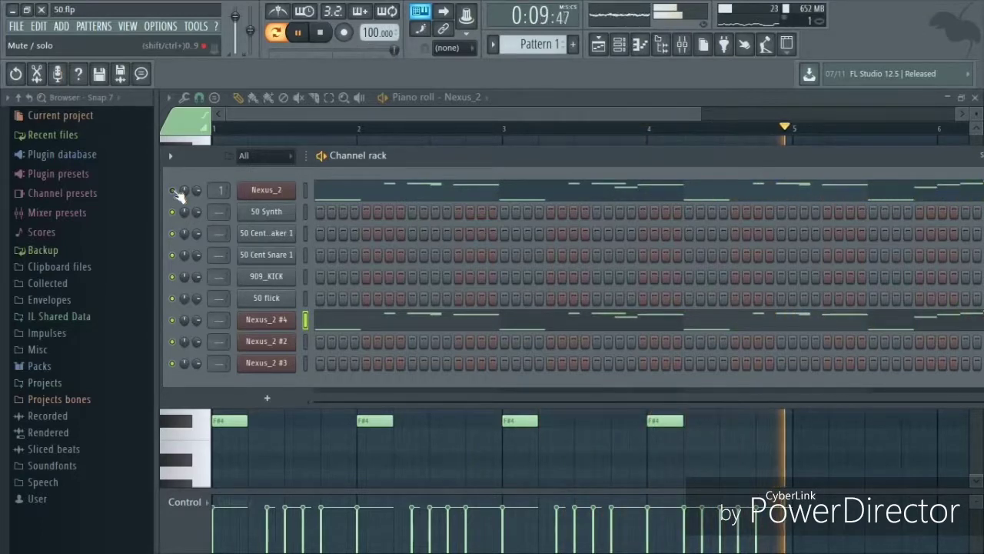
{"action": "key", "text": "space"}
Place Pattern 1 on Track 1 of the playlist, starting at bar 1
{"action": "key", "text": "F5"}
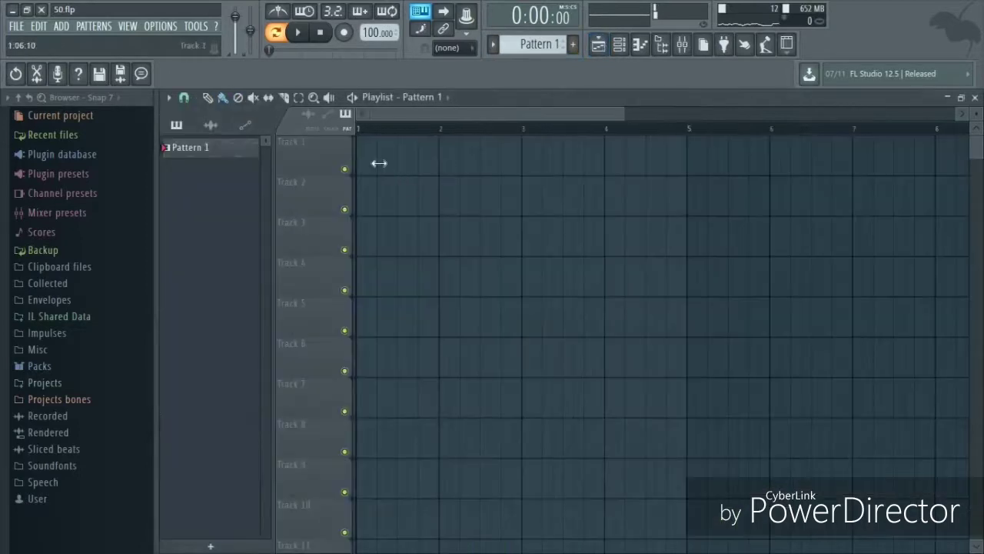
{"action": "left_click", "coordinate": [378, 162]}
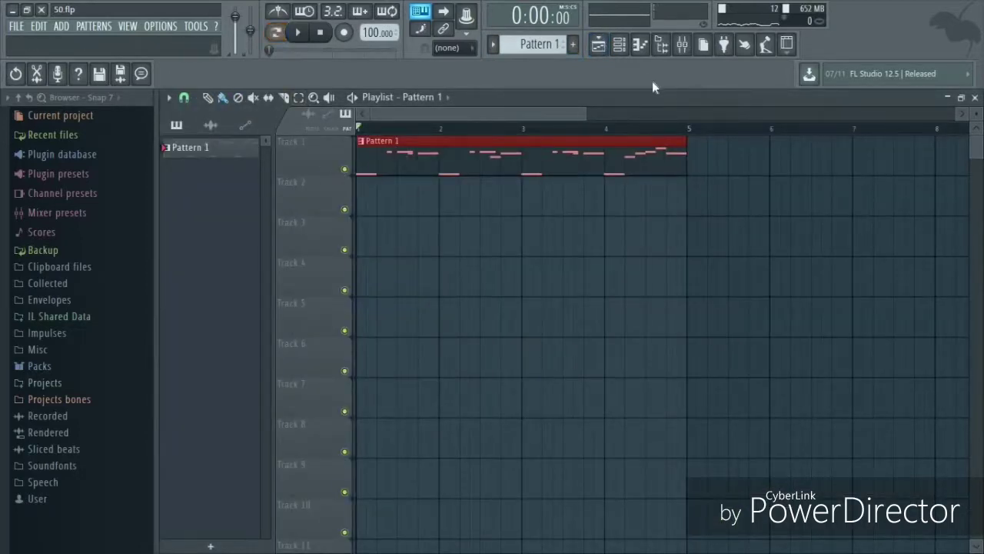
Switch to Pattern 2 and paste the melody into the Nexus_2 #2 and Nexus_2 #3 channels
{"action": "left_click", "coordinate": [619, 44]}
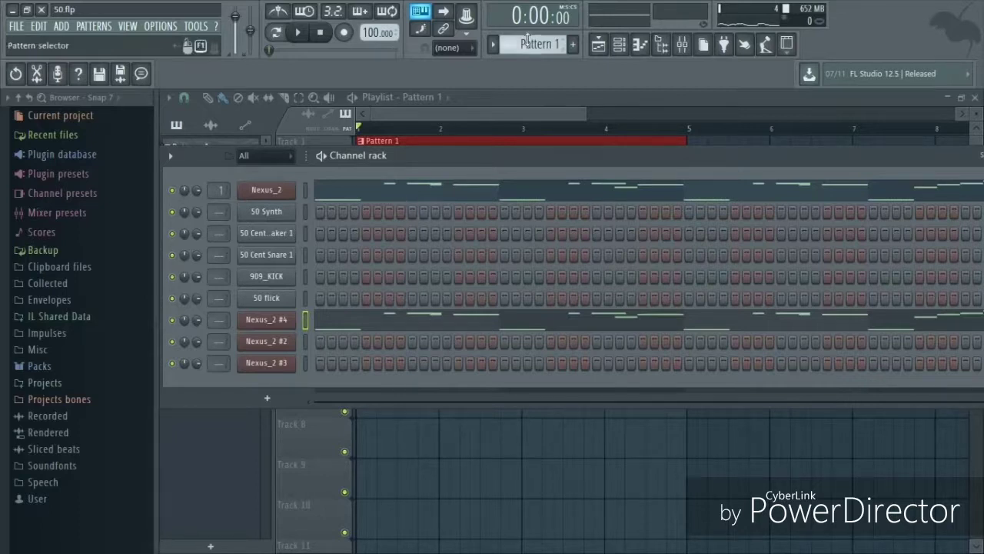
{"action": "scroll", "coordinate": [525, 42], "scroll_direction": "up", "scroll_amount": 1}
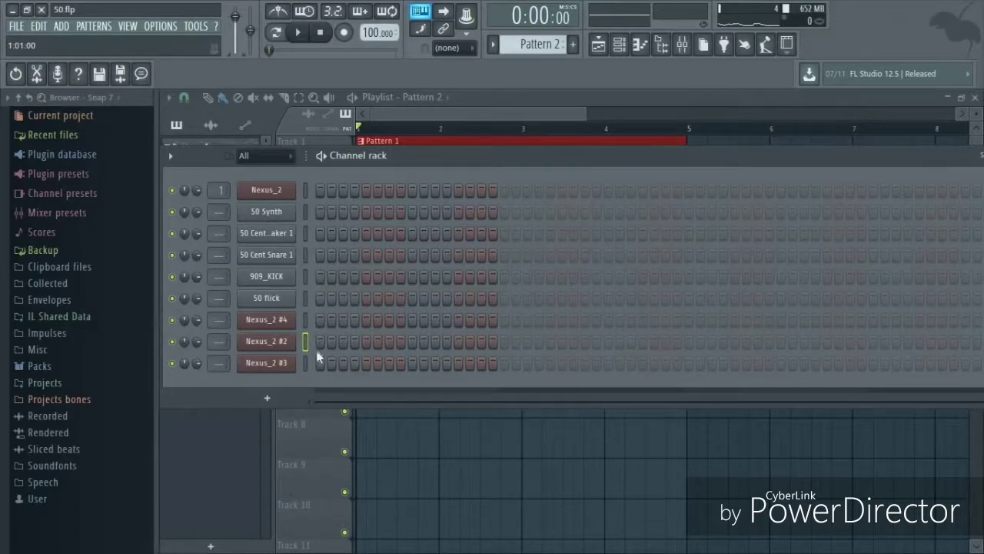
{"action": "key", "text": "ctrl+v"}
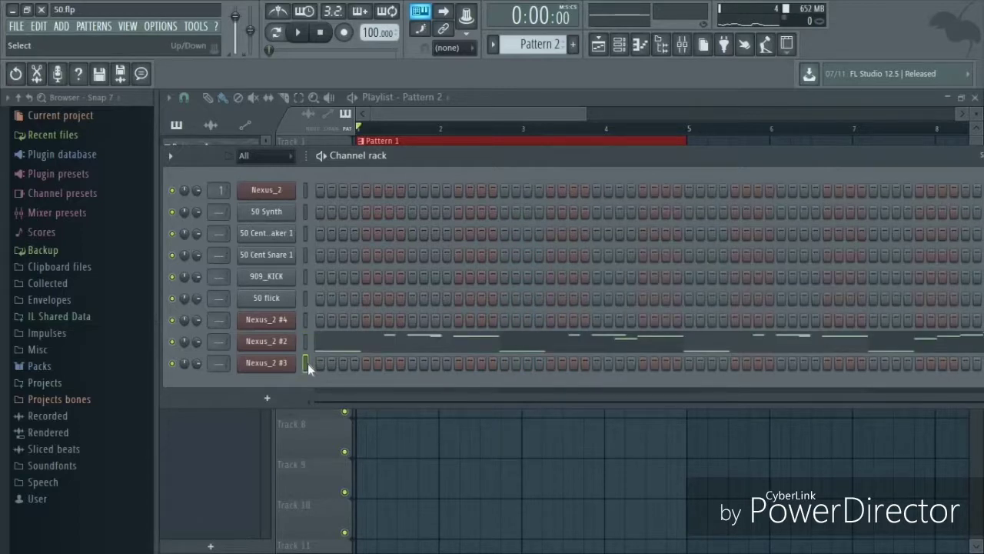
{"action": "key", "text": "ctrl+v"}
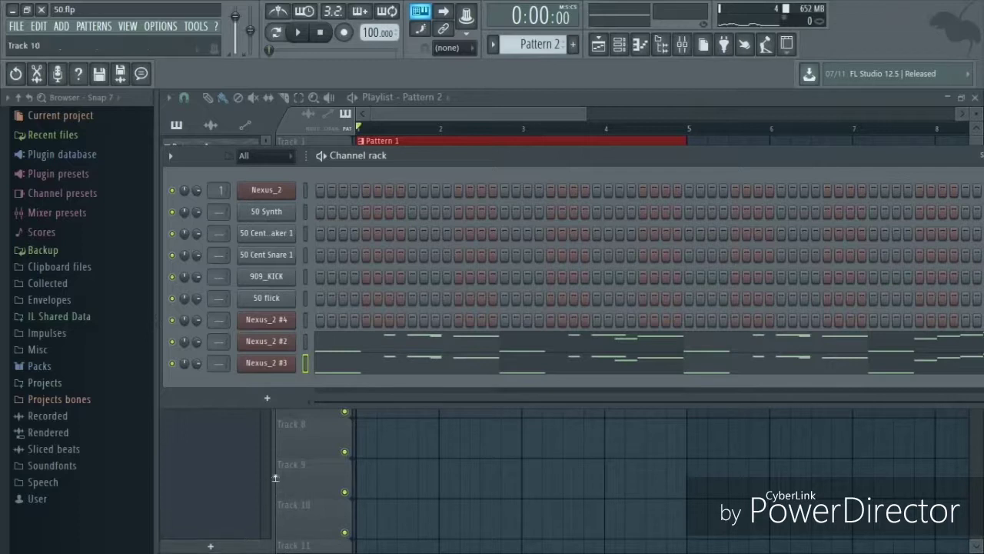
Play Pattern 2 to hear the Nexus_2 #2 and Nexus_2 #3 layers together, stop it, and switch to song mode
{"action": "left_click", "coordinate": [298, 32]}
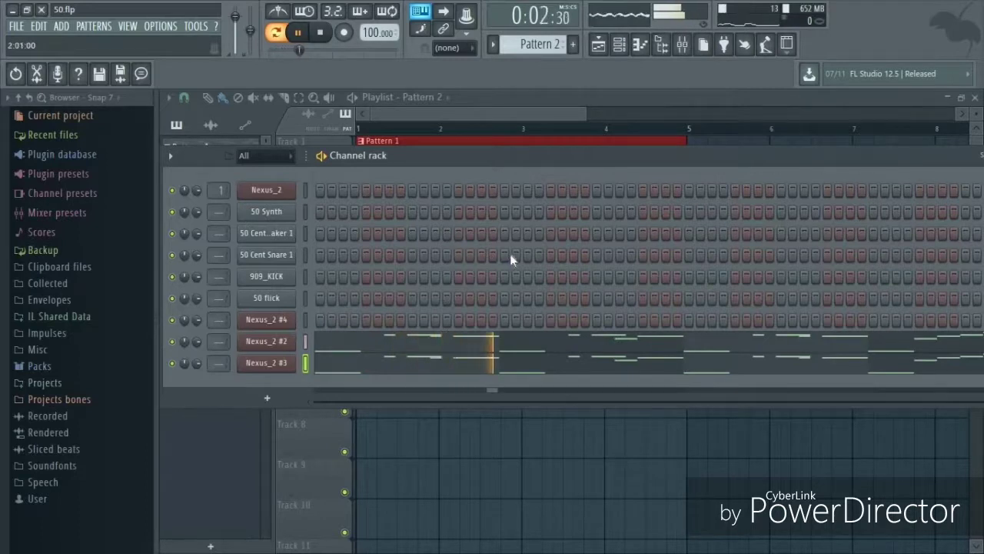
{"action": "left_click_drag", "start_coordinate": [616, 164], "coordinate": [522, 169]}
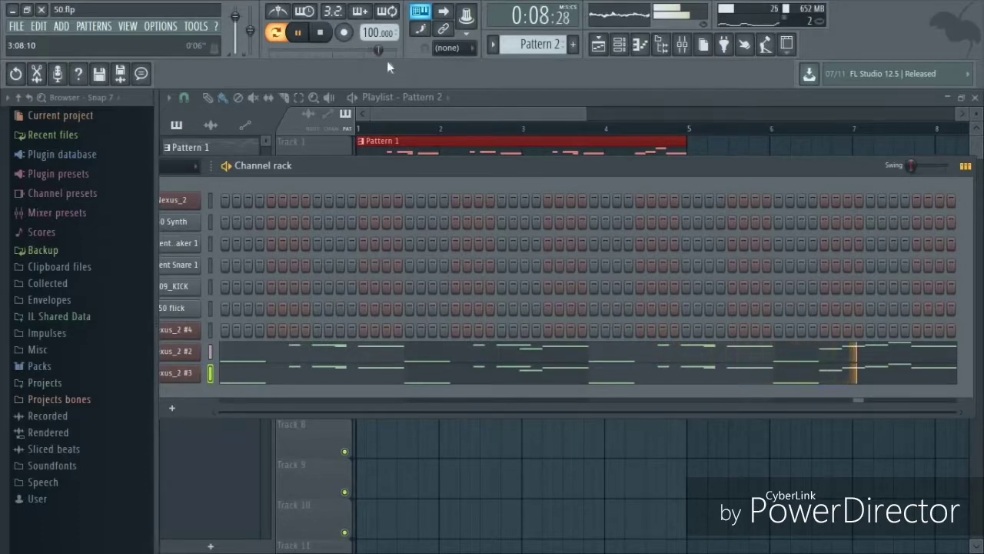
{"action": "left_click", "coordinate": [321, 34]}
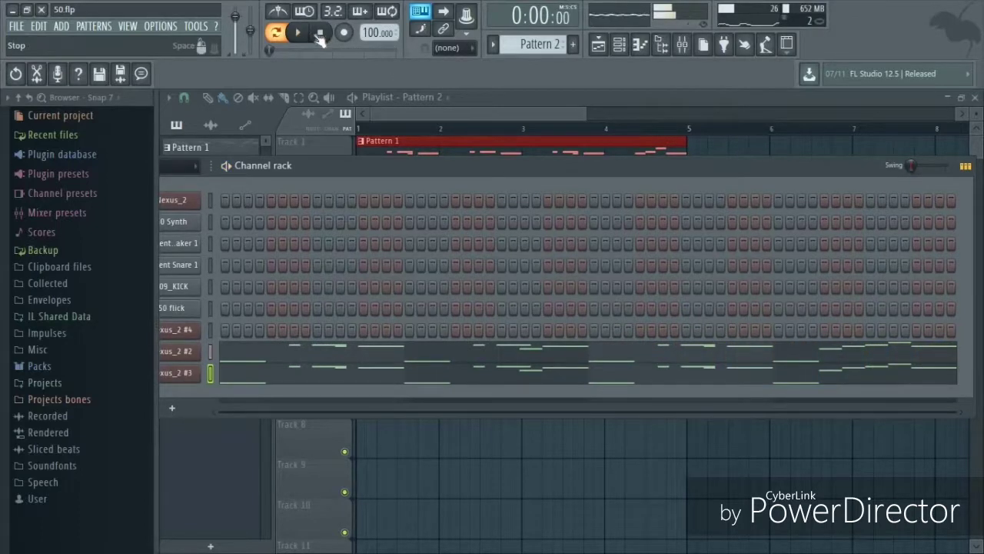
{"action": "left_click", "coordinate": [278, 34]}
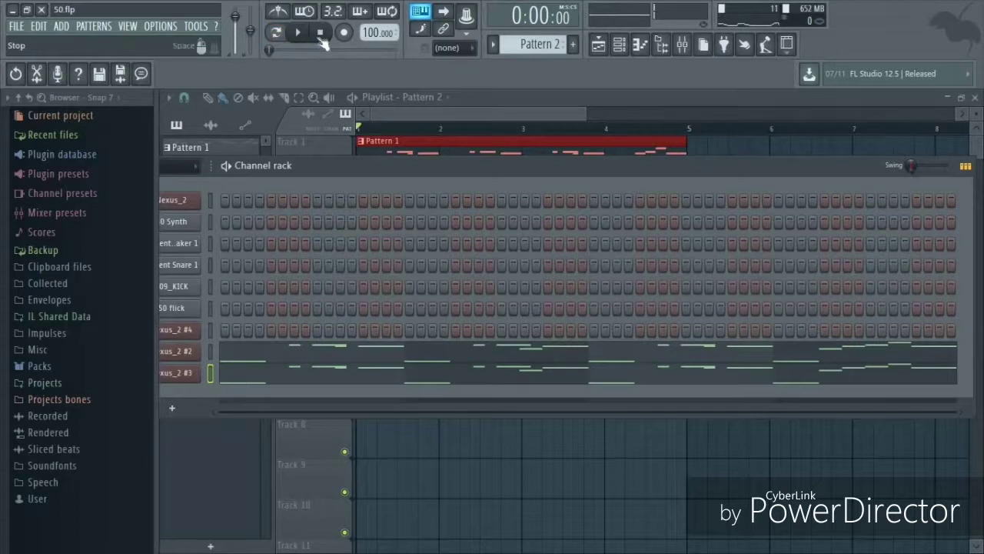
Place Pattern 2 on Track 2 of the playlist, starting at bar 5 where Pattern 1 ends
{"action": "left_click", "coordinate": [618, 44]}
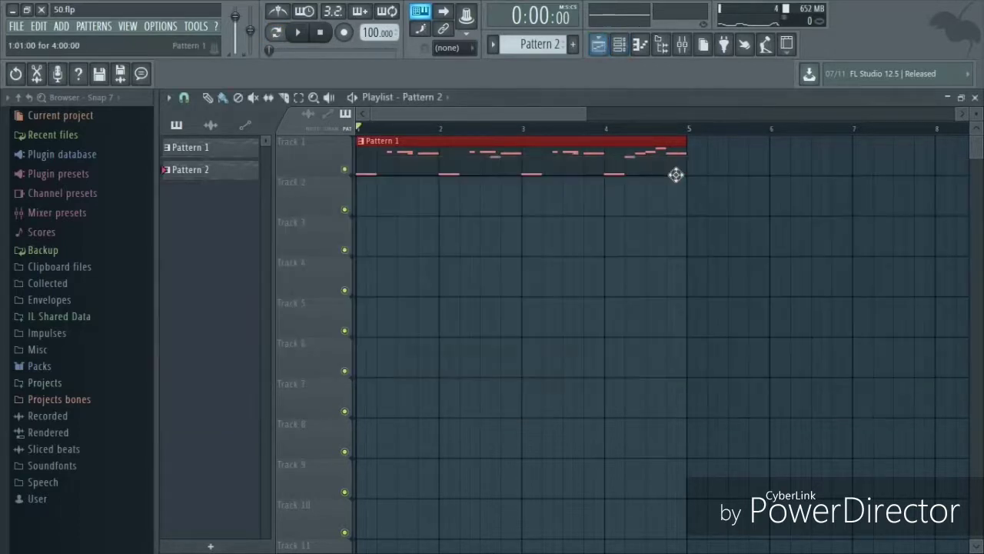
{"action": "left_click", "coordinate": [690, 197]}
{"action": "left_click_drag", "start_coordinate": [712, 203], "coordinate": [707, 205]}
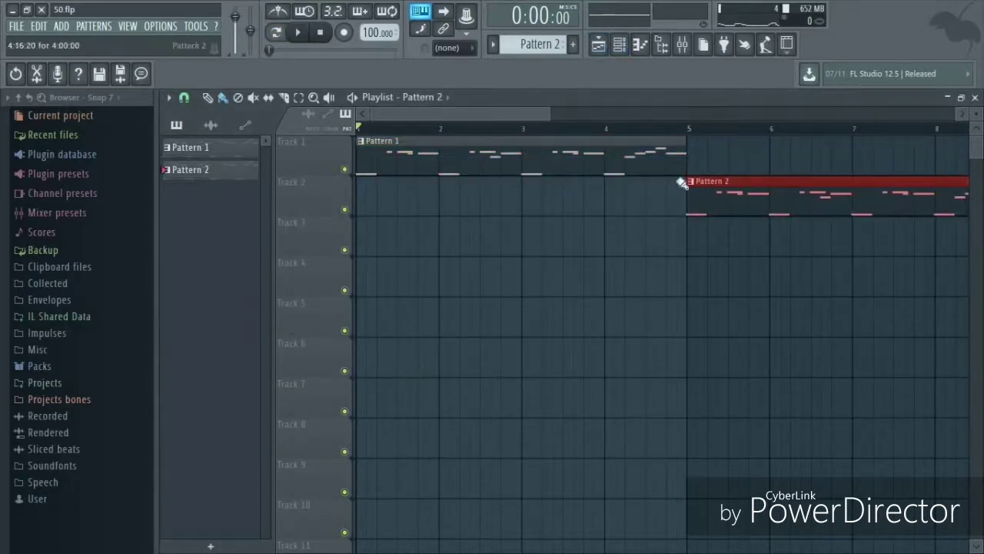
{"action": "left_click_drag", "start_coordinate": [541, 117], "coordinate": [488, 119]}
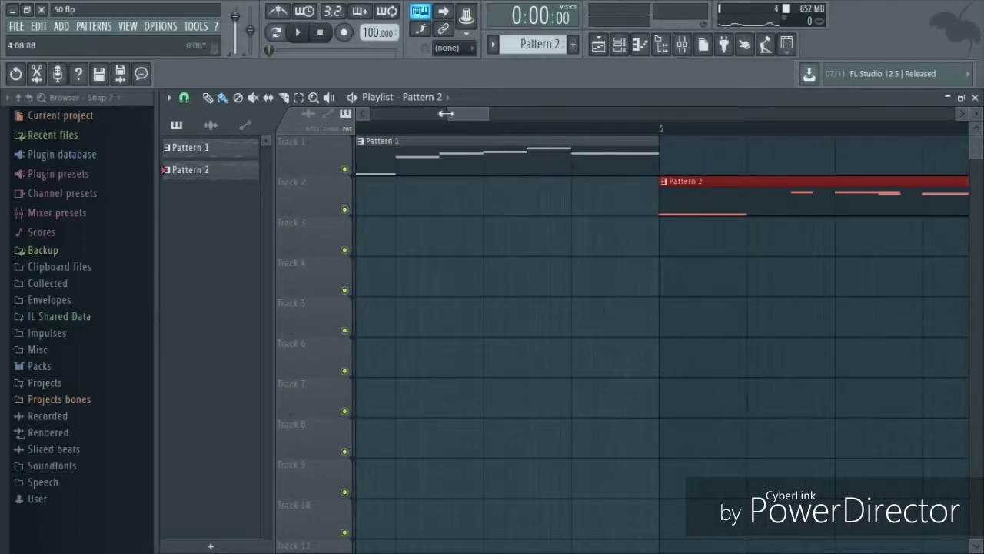
{"action": "left_click_drag", "start_coordinate": [447, 114], "coordinate": [408, 113]}
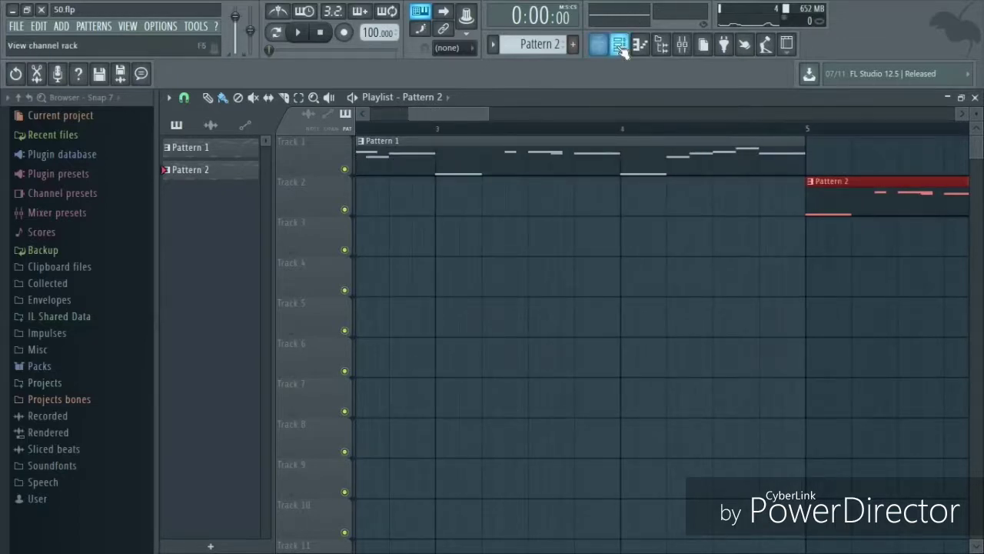
Switch to Pattern 3 and program 909_KICK hits on steps 1, 9 and 12 of each of the four bars, checking by playback
{"action": "left_click", "coordinate": [618, 45]}
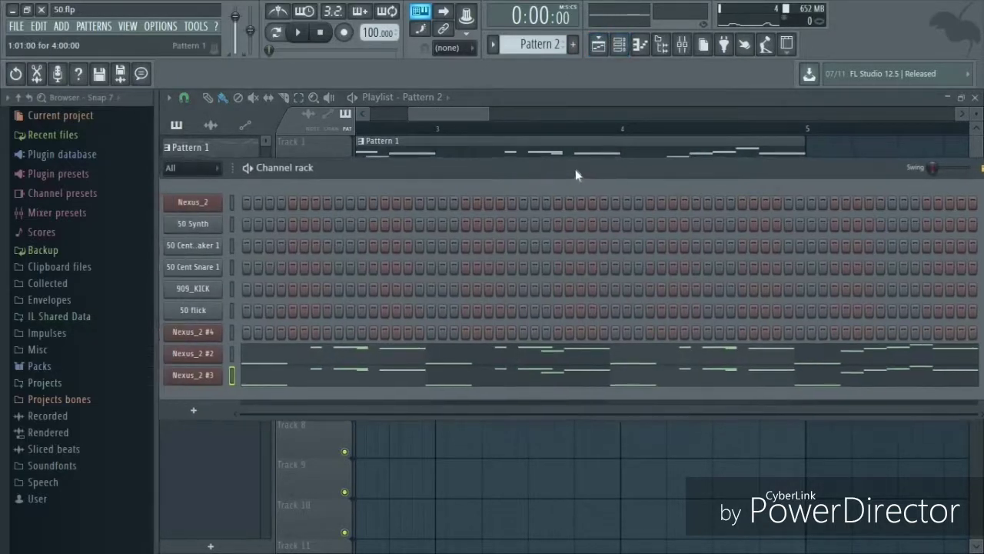
{"action": "scroll", "coordinate": [537, 42], "scroll_direction": "down", "scroll_amount": 1}
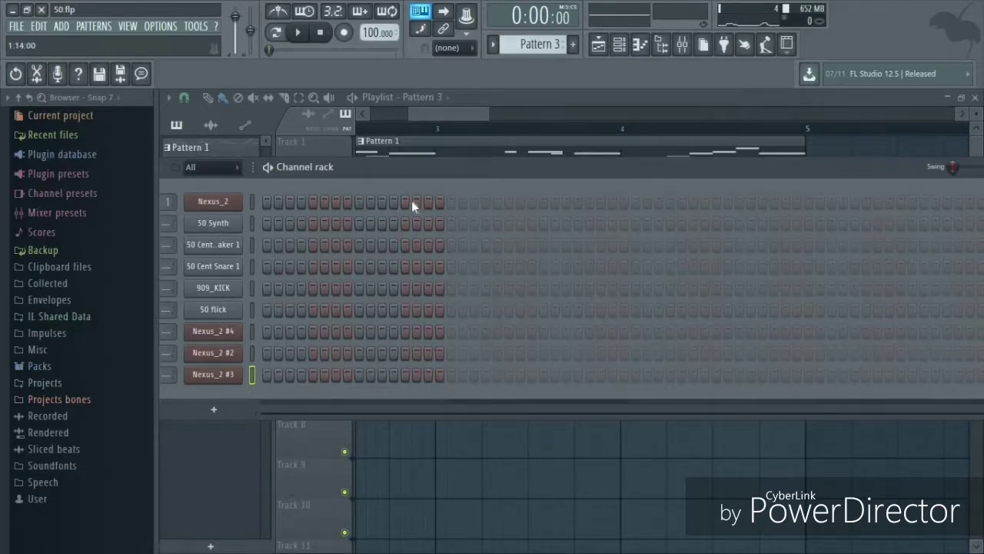
{"action": "left_click", "coordinate": [267, 288]}
{"action": "left_click", "coordinate": [452, 288]}
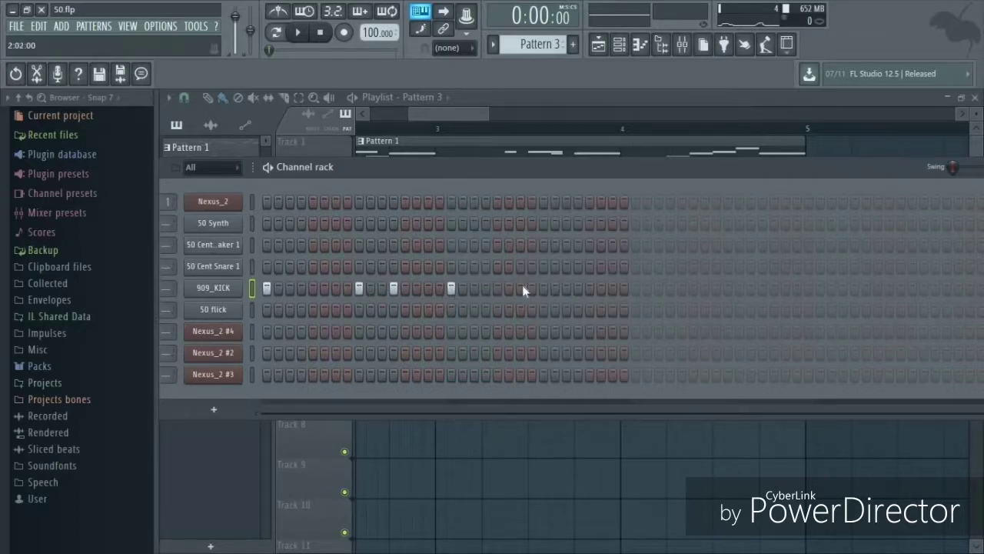
{"action": "left_click", "coordinate": [578, 287]}
{"action": "left_click", "coordinate": [636, 288]}
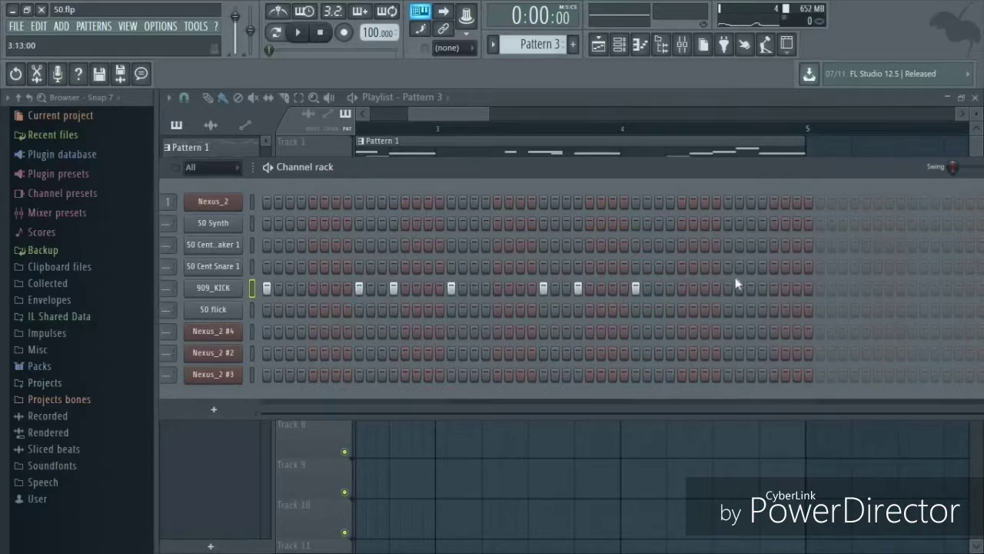
{"action": "left_click", "coordinate": [820, 289]}
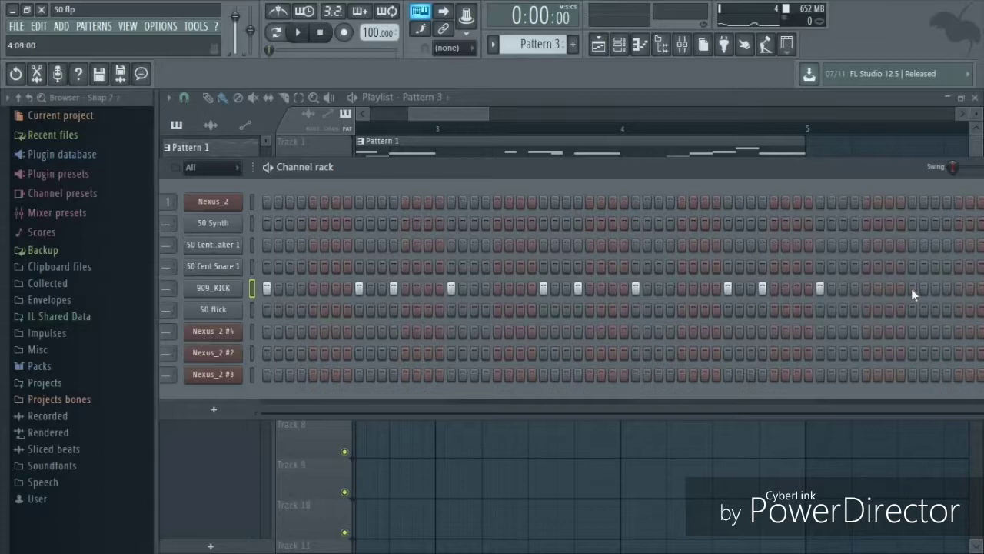
{"action": "left_click", "coordinate": [298, 31]}
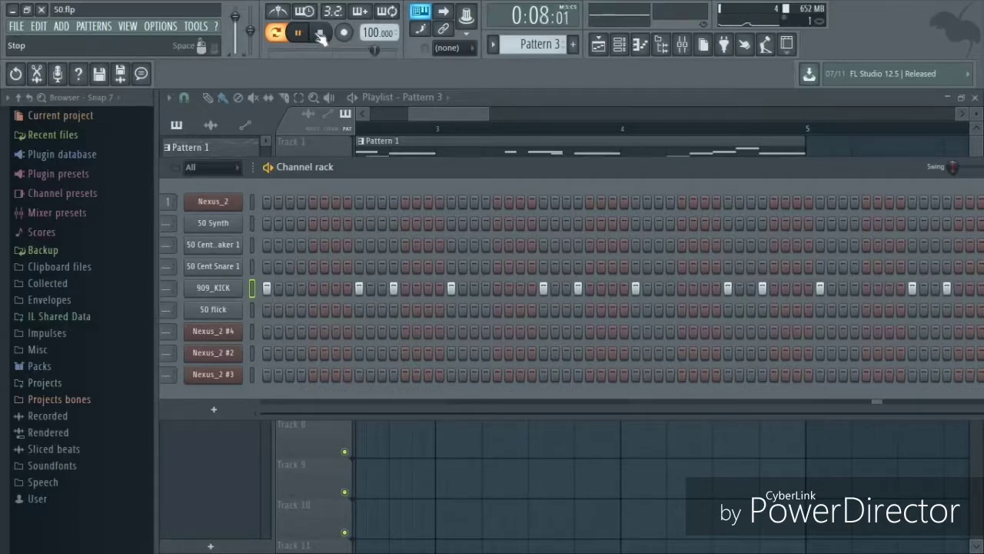
{"action": "left_click", "coordinate": [320, 34]}
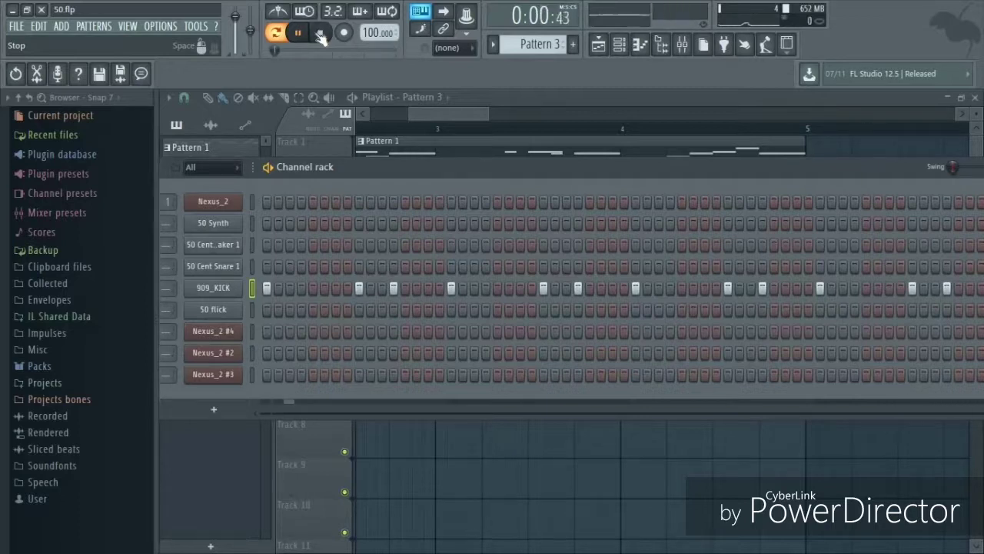
Add 50 Cent Snare 1 hits on steps 5 and 13 of each of the four bars and play the pattern
{"action": "left_click", "coordinate": [312, 266]}
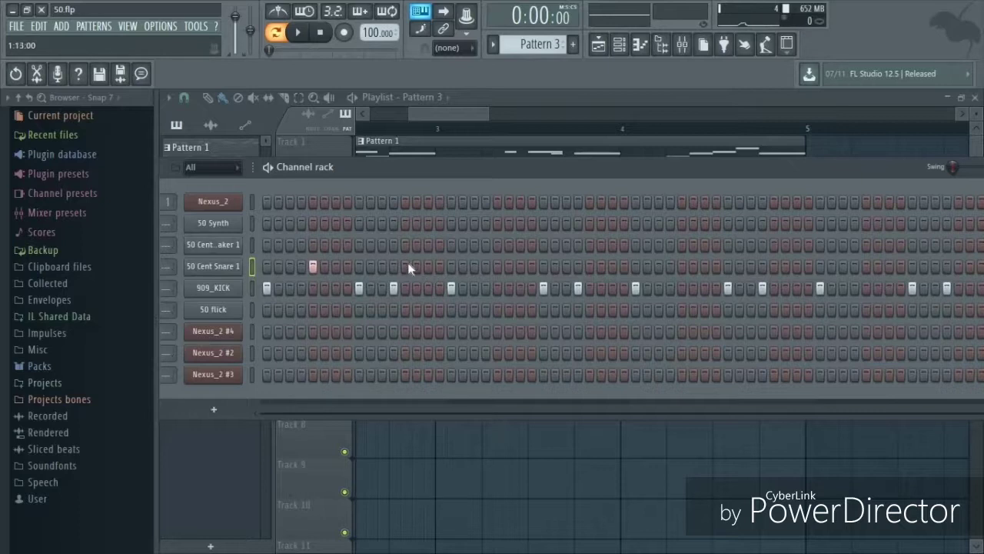
{"action": "left_click", "coordinate": [589, 267]}
{"action": "left_click", "coordinate": [681, 267]}
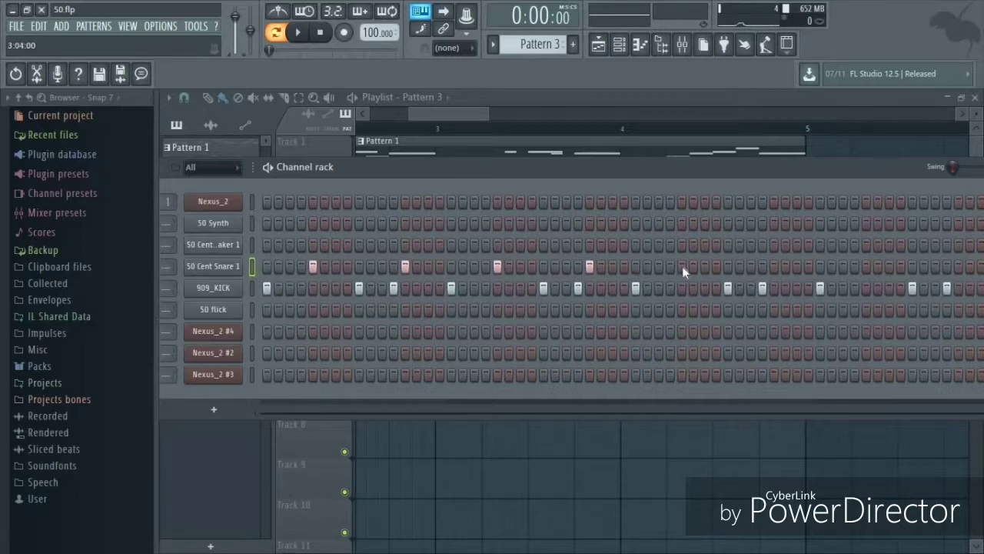
{"action": "left_click", "coordinate": [774, 267]}
{"action": "left_click", "coordinate": [298, 33]}
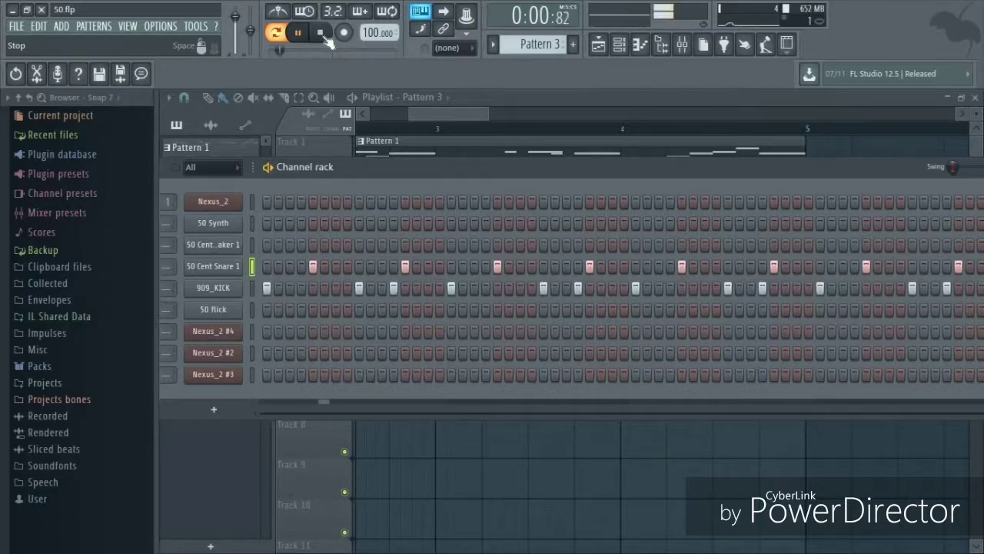
{"action": "left_click", "coordinate": [322, 34]}
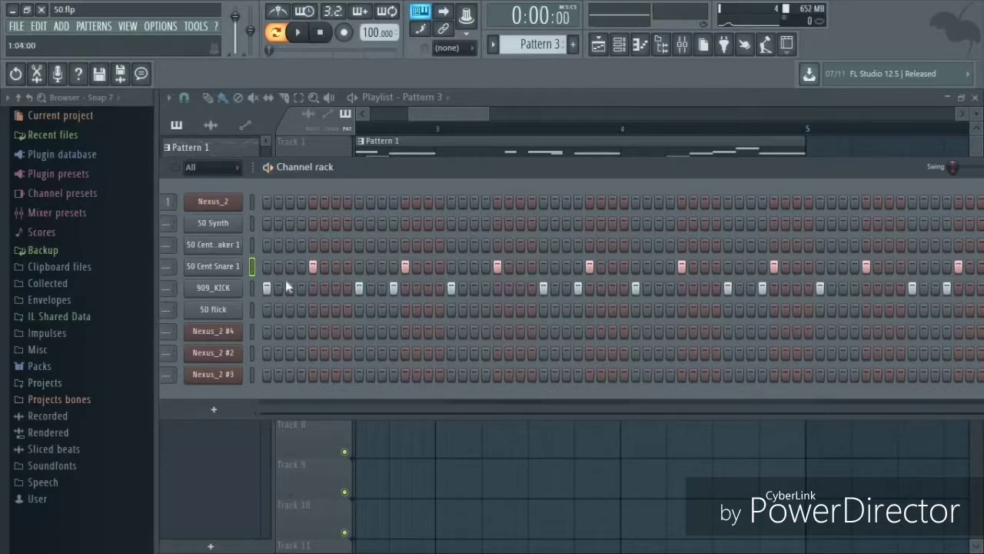
Add 50 Cent..aker 1 hits on step 4 of each of the four bars and listen to the drum pattern
{"action": "left_click", "coordinate": [300, 244]}
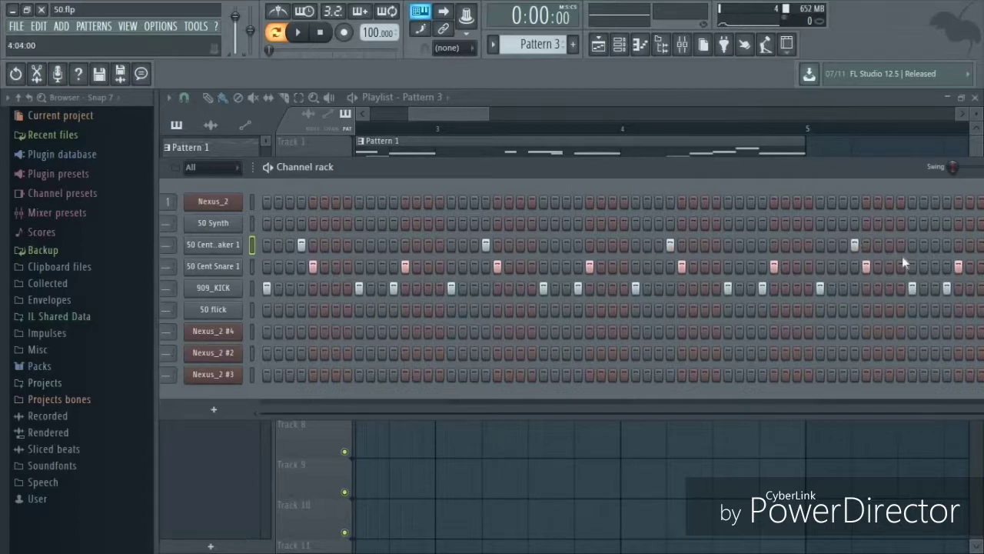
{"action": "left_click", "coordinate": [297, 32]}
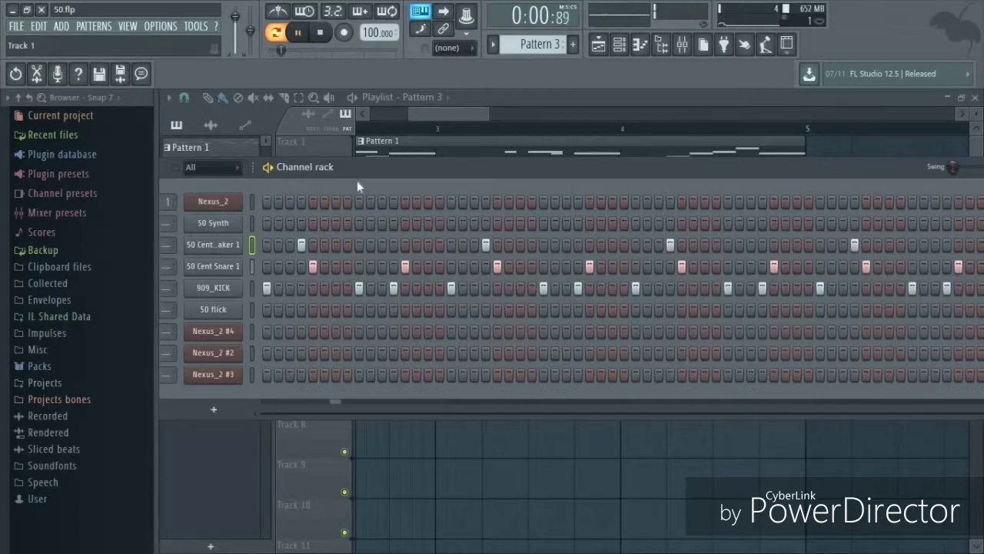
{"action": "left_click_drag", "start_coordinate": [409, 176], "coordinate": [381, 176]}
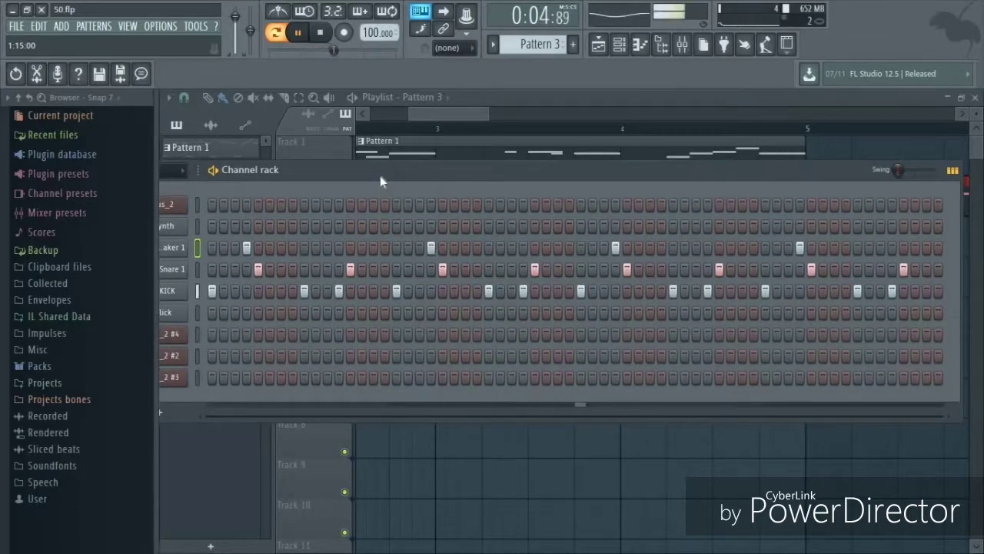
{"action": "left_click_drag", "start_coordinate": [379, 175], "coordinate": [433, 184]}
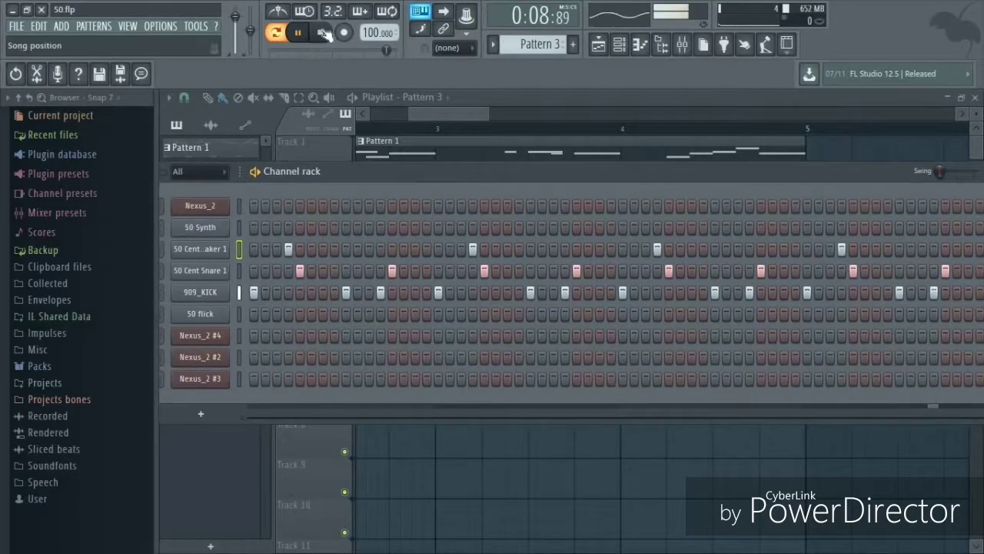
{"action": "key", "text": "space"}
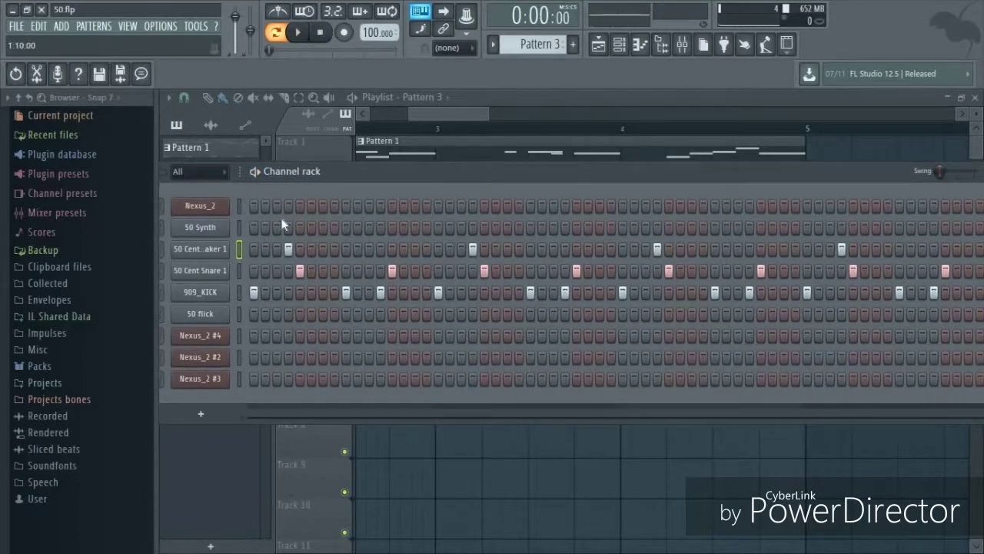
Add 50 flick hits on step 4 of each of the four bars and play the pattern
{"action": "left_click", "coordinate": [287, 314]}
{"action": "left_click", "coordinate": [657, 314]}
{"action": "left_click", "coordinate": [842, 314]}
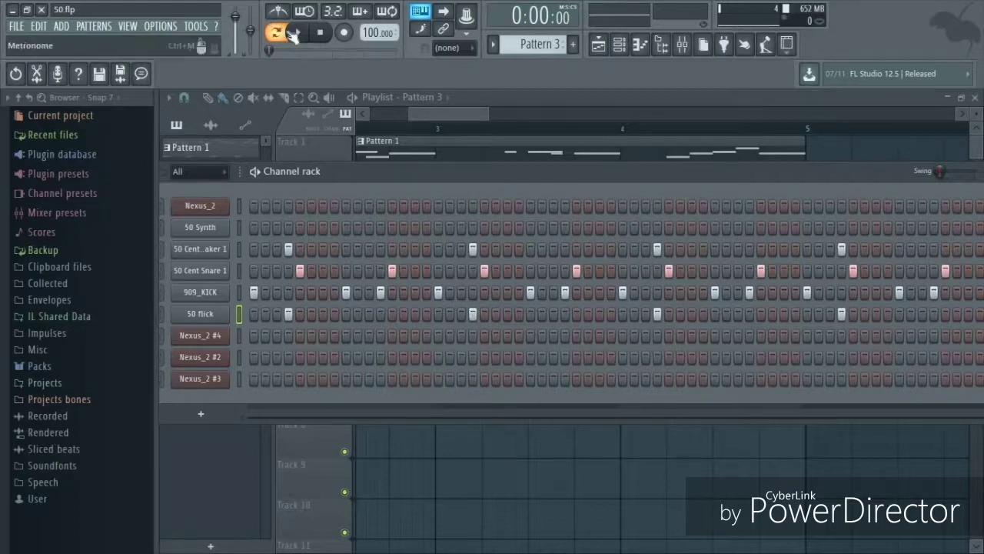
{"action": "left_click", "coordinate": [299, 34]}
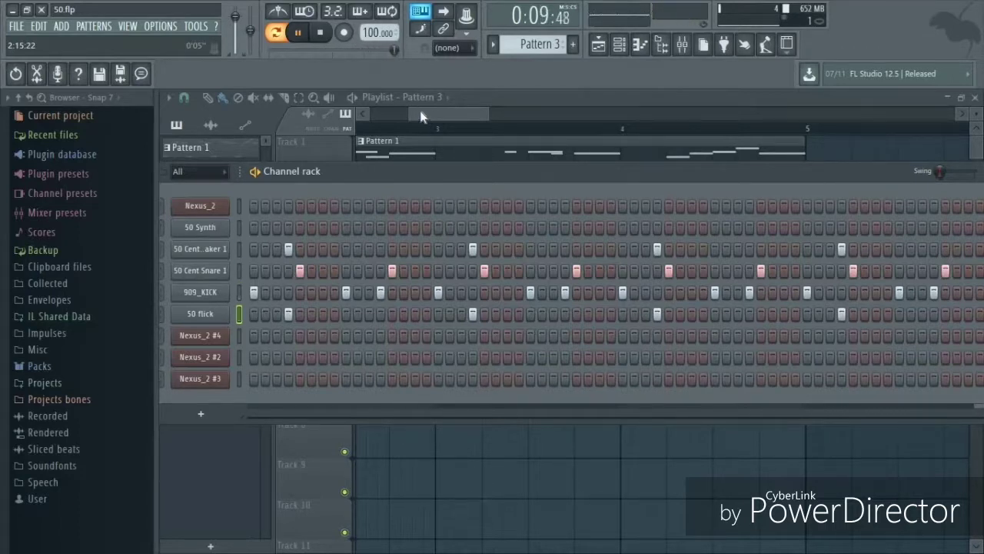
Stop playback and place Pattern 3 on Track 2 of the playlist at bar 1, directly before Pattern 2
{"action": "left_click_drag", "start_coordinate": [421, 114], "coordinate": [311, 98]}
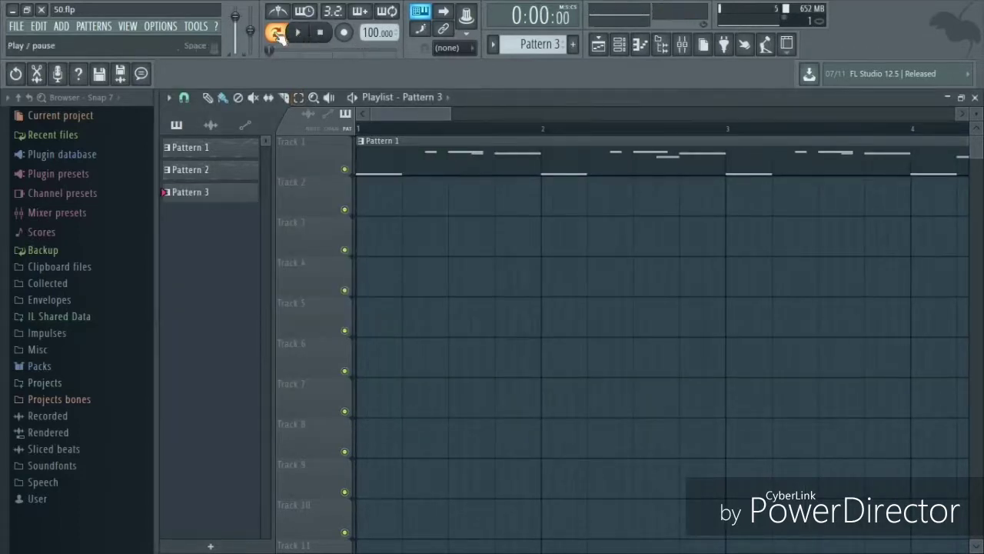
{"action": "left_click", "coordinate": [319, 33]}
{"action": "left_click", "coordinate": [397, 242]}
{"action": "left_click_drag", "start_coordinate": [442, 246], "coordinate": [238, 173]}
{"action": "left_click_drag", "start_coordinate": [450, 116], "coordinate": [549, 119]}
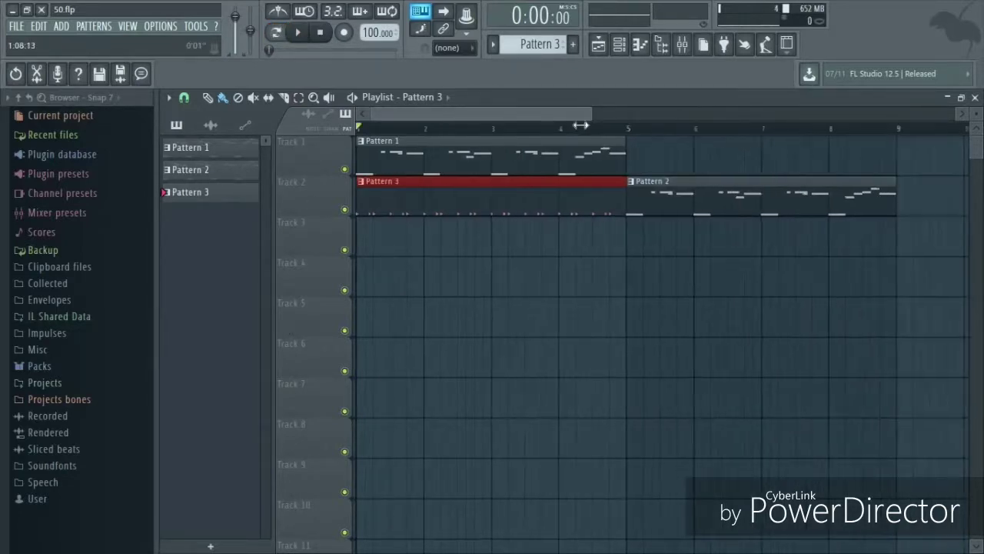
Look at the 50 Synth sample in its channel settings and close the settings window
{"action": "left_click", "coordinate": [627, 52]}
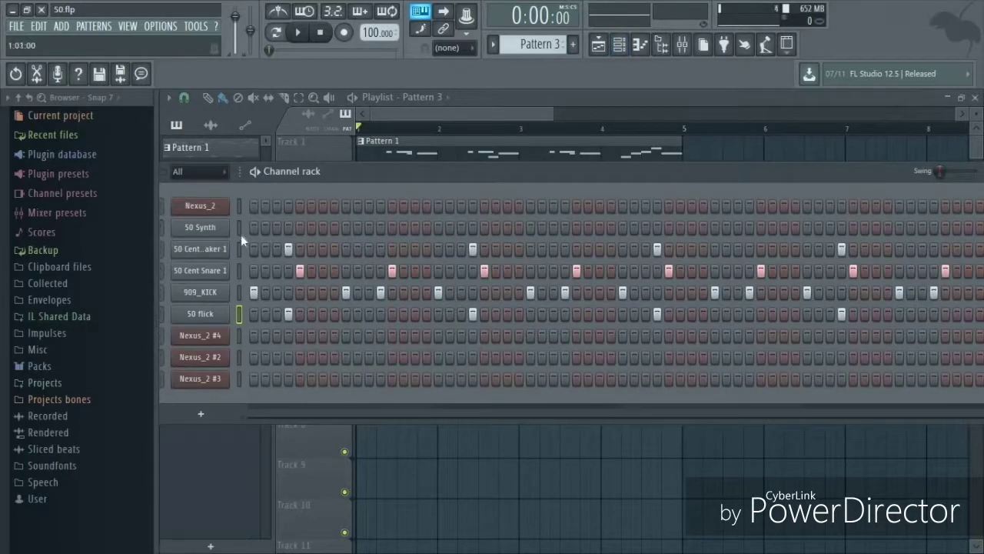
{"action": "left_click", "coordinate": [219, 229]}
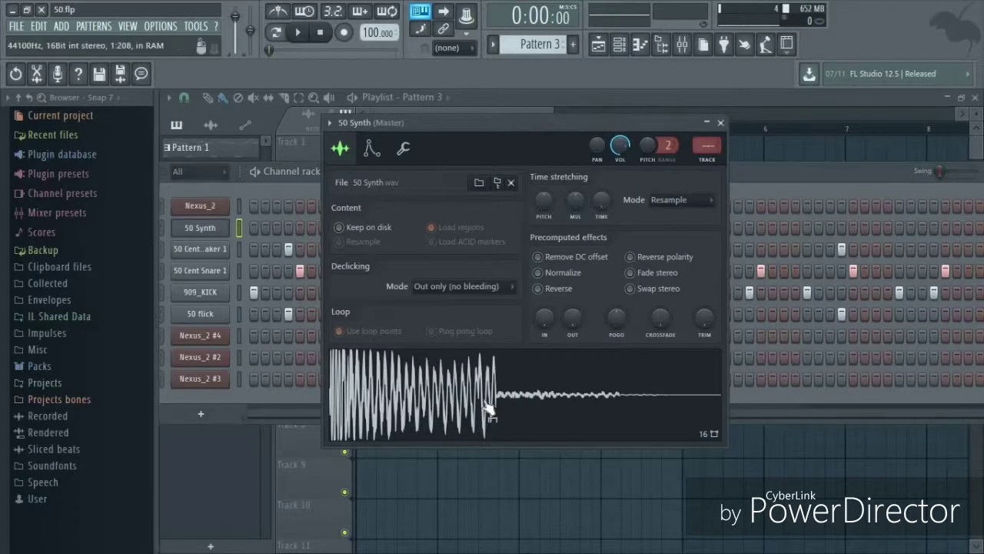
{"action": "left_click", "coordinate": [720, 124]}
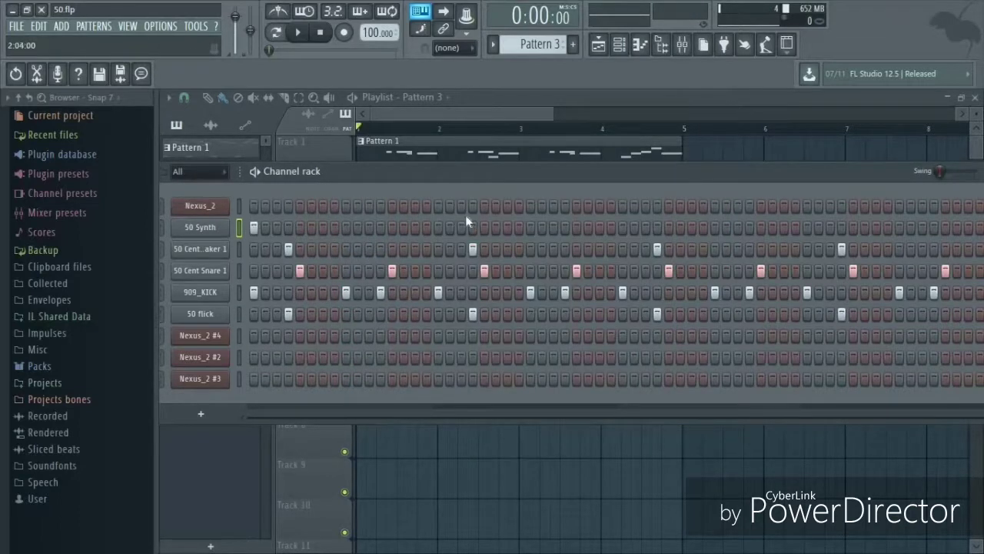
Move the channel rack below the playlist clips, remove the 50 Synth hit in the middle of bar 2, and restart playback
{"action": "left_click_drag", "start_coordinate": [460, 176], "coordinate": [459, 256]}
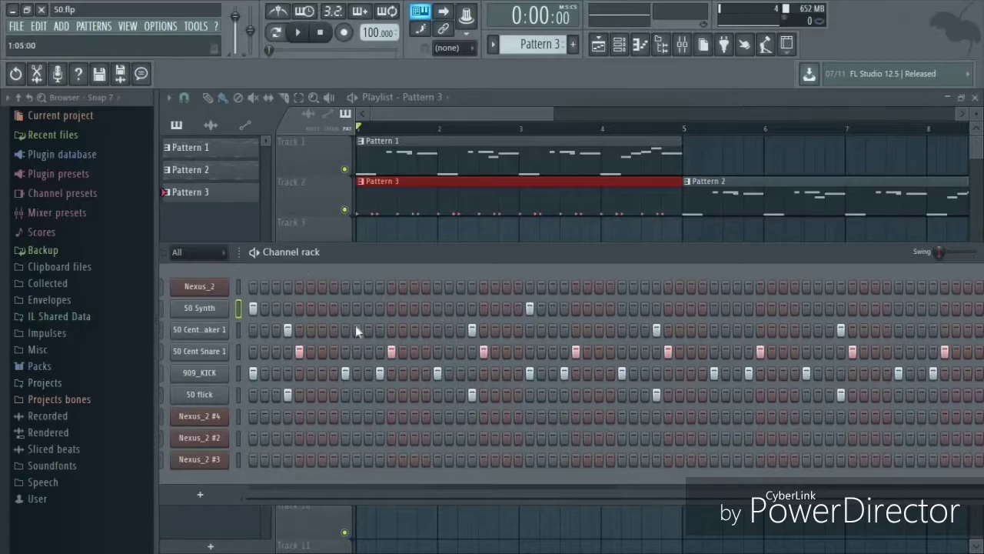
{"action": "left_click", "coordinate": [345, 308]}
{"action": "key", "text": "space"}
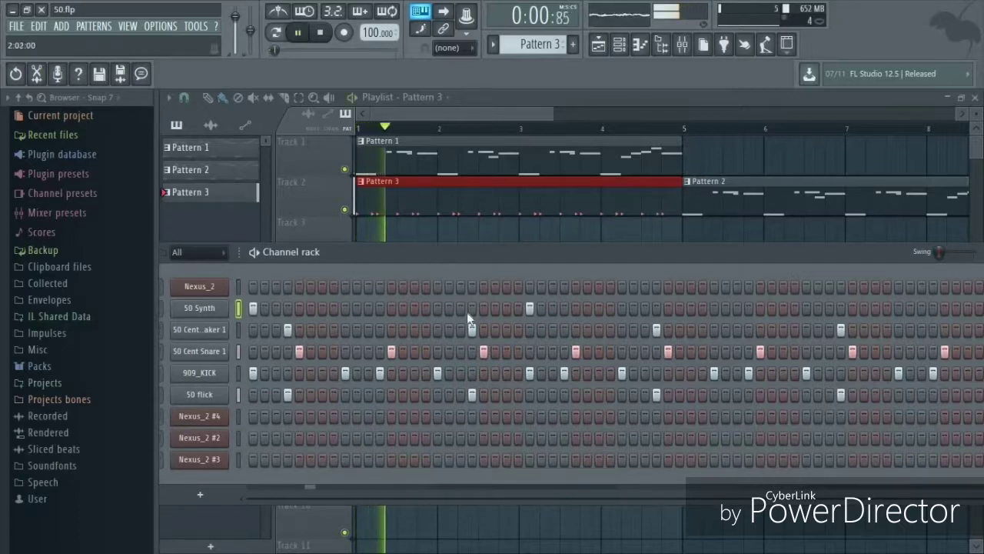
{"action": "right_click", "coordinate": [529, 308]}
{"action": "key", "text": "space"}
{"action": "key", "text": "space"}
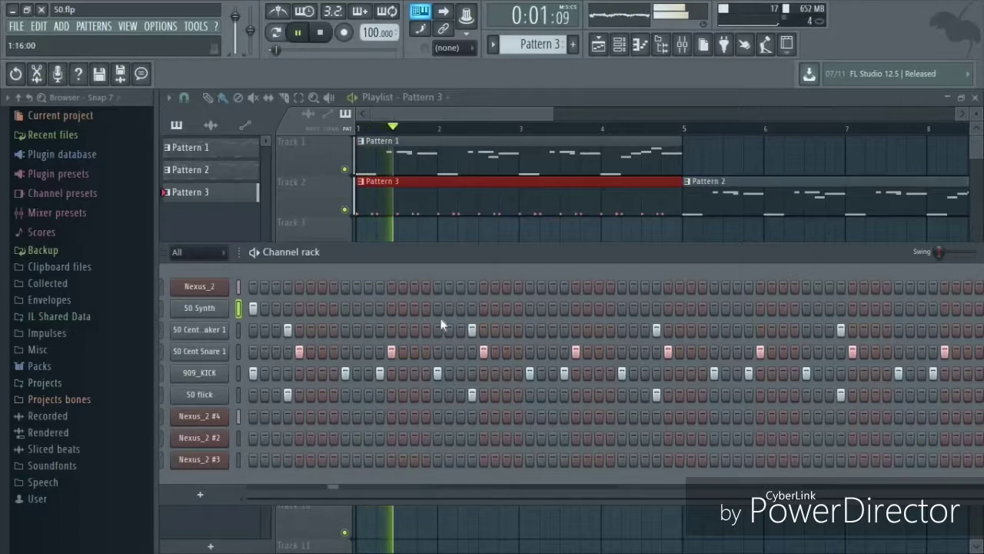
Add 50 Synth hits on the first step of bars 2, 3 and 4 during playback, and stop
{"action": "left_click", "coordinate": [438, 308]}
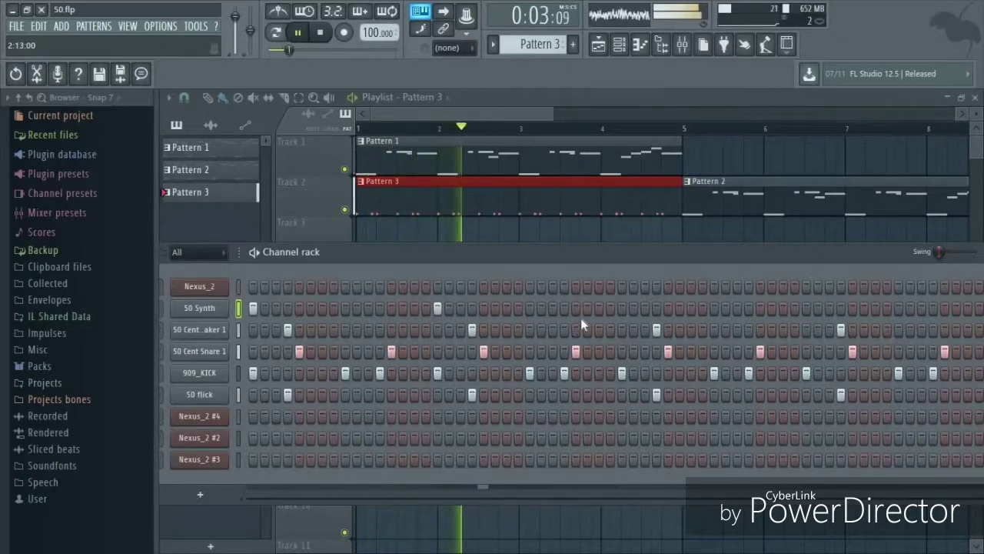
{"action": "left_click", "coordinate": [622, 309]}
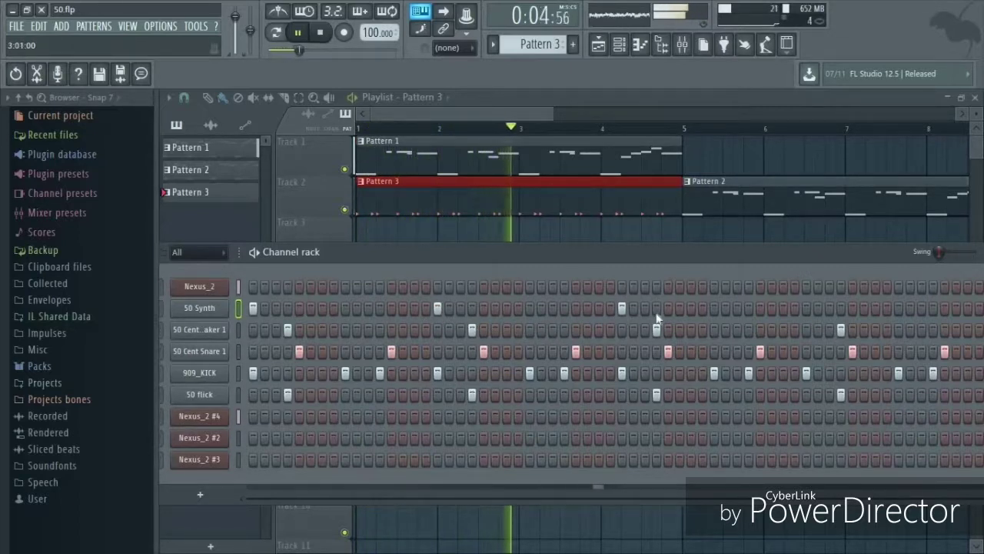
{"action": "left_click", "coordinate": [806, 308]}
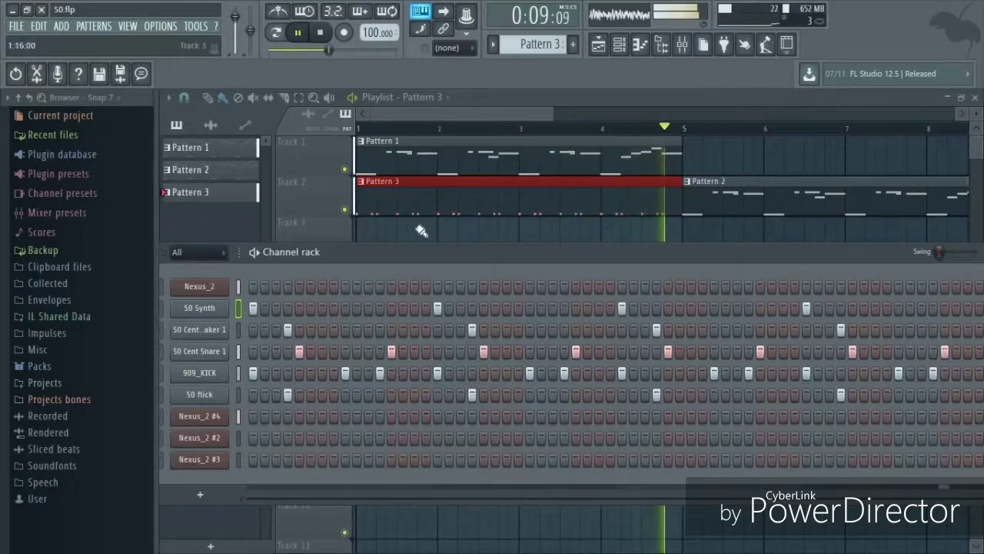
{"action": "key", "text": "space"}
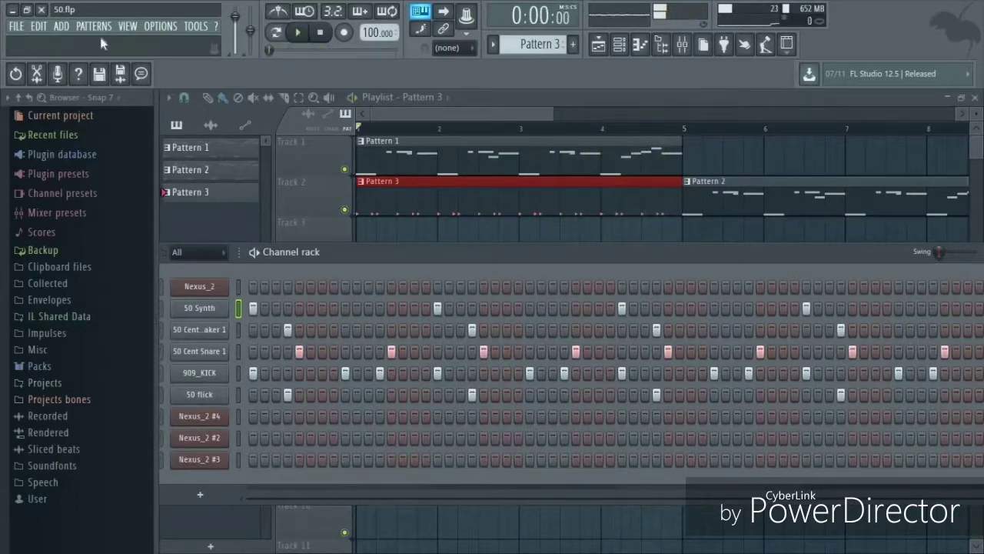
Listen to Pattern 3 on its own in pattern mode, stop playback, and hide the channel rack
{"action": "left_click", "coordinate": [277, 32]}
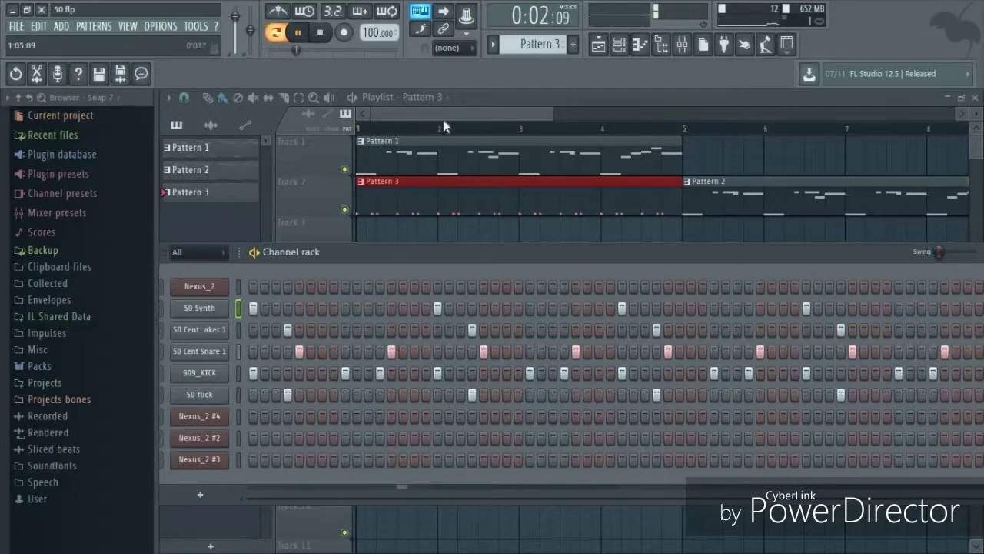
{"action": "left_click_drag", "start_coordinate": [394, 249], "coordinate": [432, 238]}
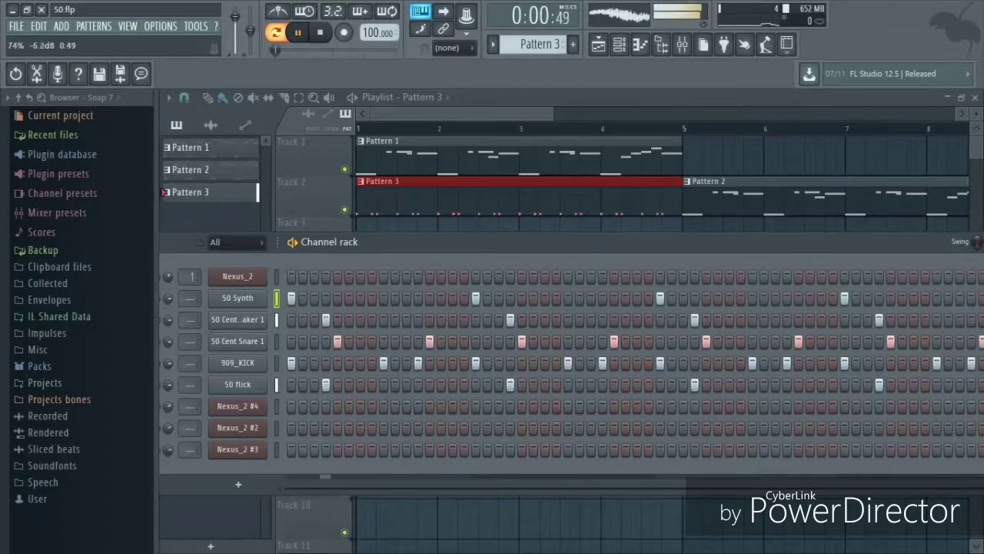
{"action": "left_click", "coordinate": [321, 34]}
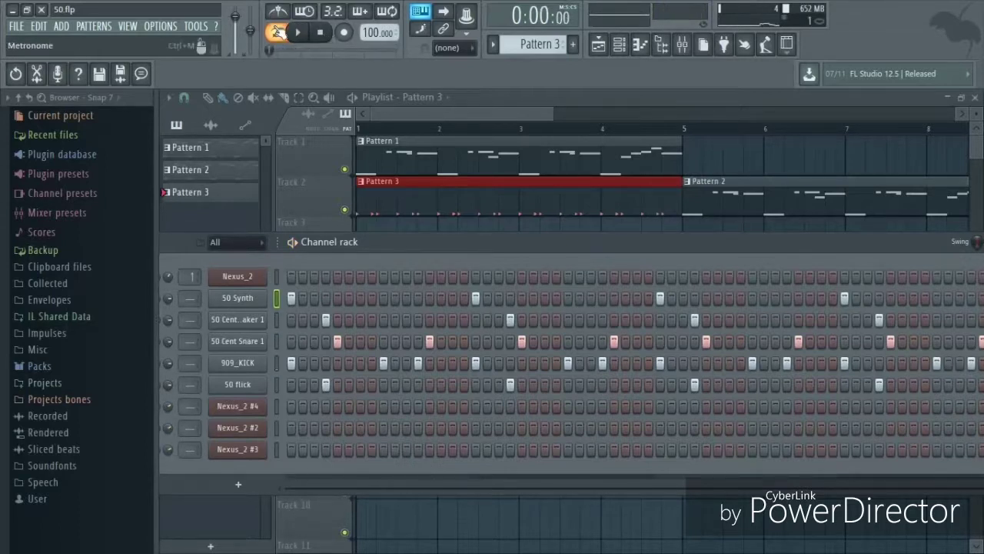
{"action": "key", "text": "F6"}
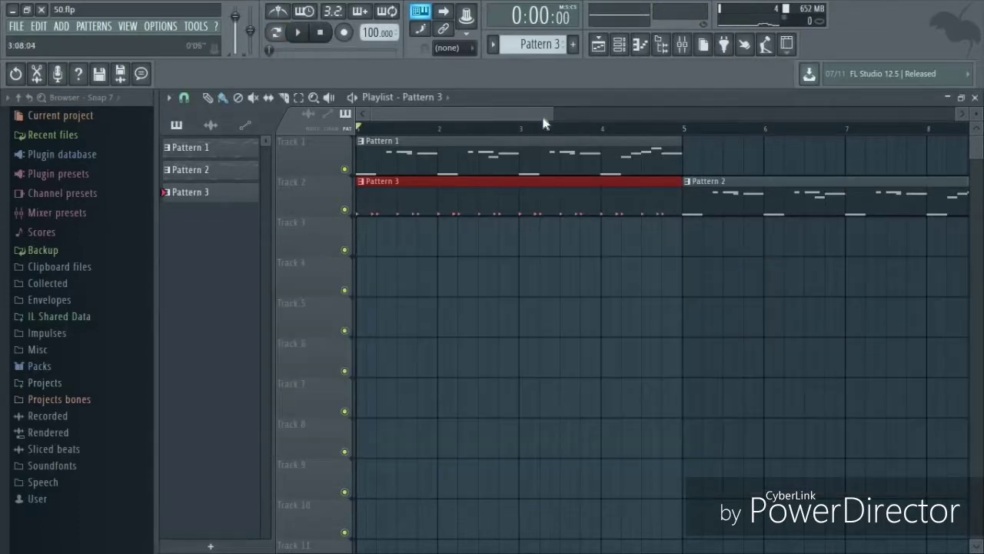
Move the Pattern 3 clip to Track 3 and the Pattern 2 clip to Track 1 at bar 9
{"action": "left_click_drag", "start_coordinate": [533, 181], "coordinate": [511, 239]}
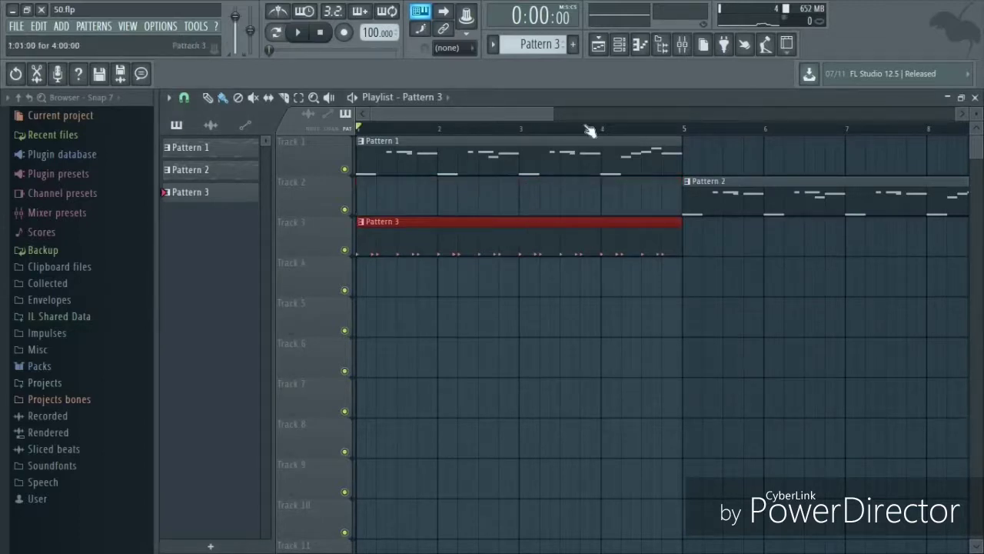
{"action": "left_click_drag", "start_coordinate": [553, 114], "coordinate": [795, 114]}
{"action": "left_click_drag", "start_coordinate": [575, 204], "coordinate": [715, 130]}
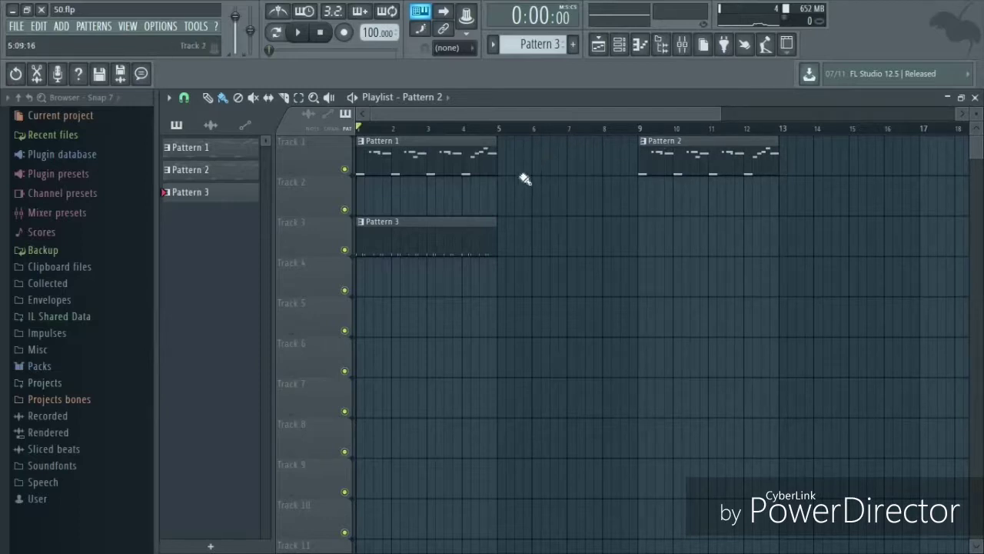
Duplicate the Pattern 1 clip on Track 1 and the Pattern 3 clip on Track 3 so each repeats at bar 5
{"action": "left_click", "coordinate": [458, 161]}
{"action": "key", "text": "ctrl+b"}
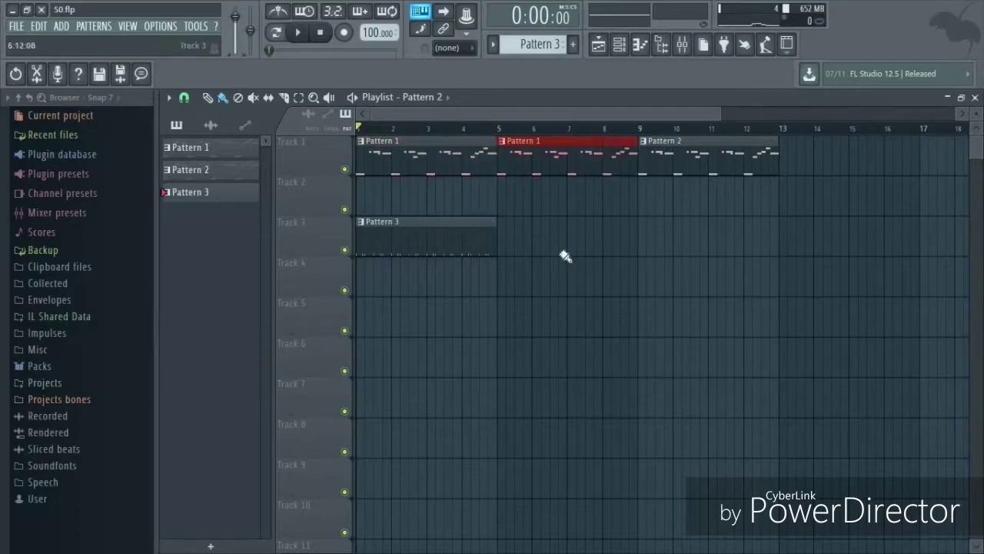
{"action": "left_click", "coordinate": [488, 250]}
{"action": "key", "text": "ctrl+b"}
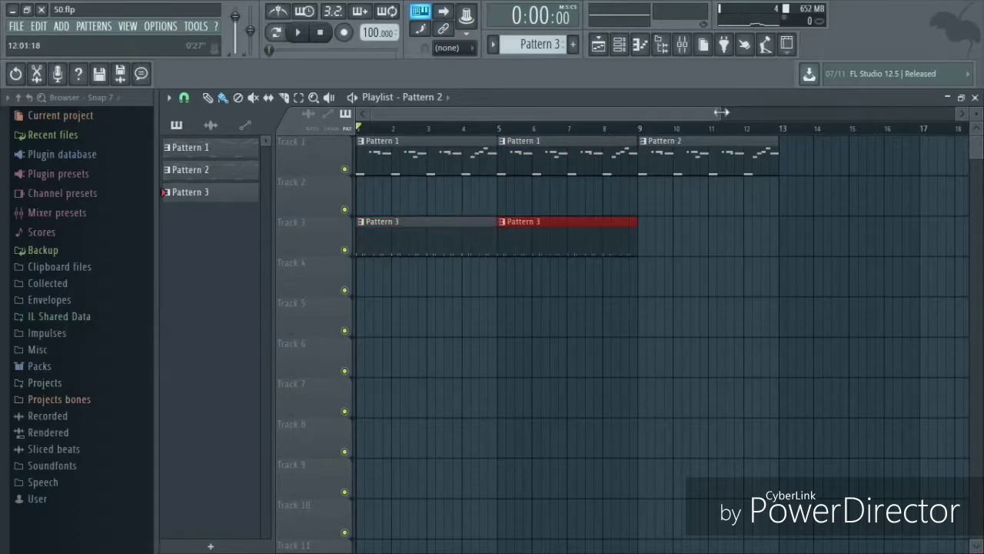
Duplicate the Pattern 2 clip on Track 1 so it repeats at bar 13, and clear the selection
{"action": "left_click_drag", "start_coordinate": [721, 113], "coordinate": [545, 148]}
{"action": "left_click", "coordinate": [677, 168], "text": "ctrl"}
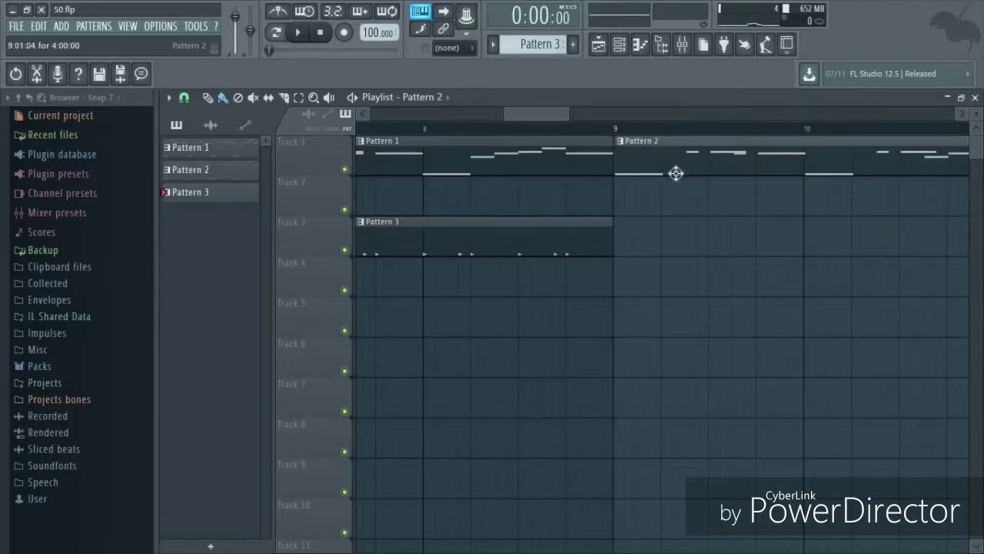
{"action": "left_click_drag", "start_coordinate": [578, 116], "coordinate": [781, 116]}
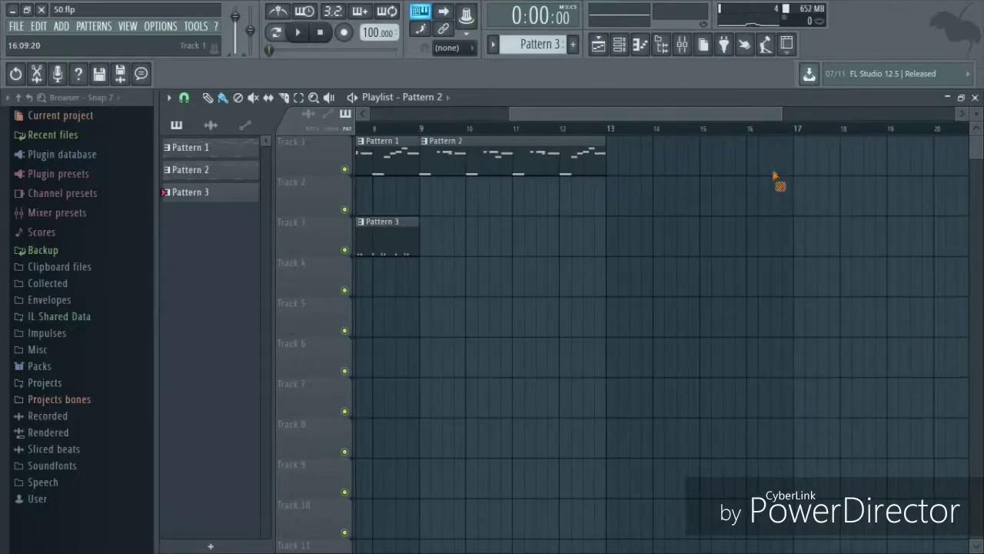
{"action": "left_click_drag", "start_coordinate": [700, 160], "coordinate": [554, 183]}
{"action": "key", "text": "ctrl+b"}
{"action": "key", "text": "ctrl+d"}
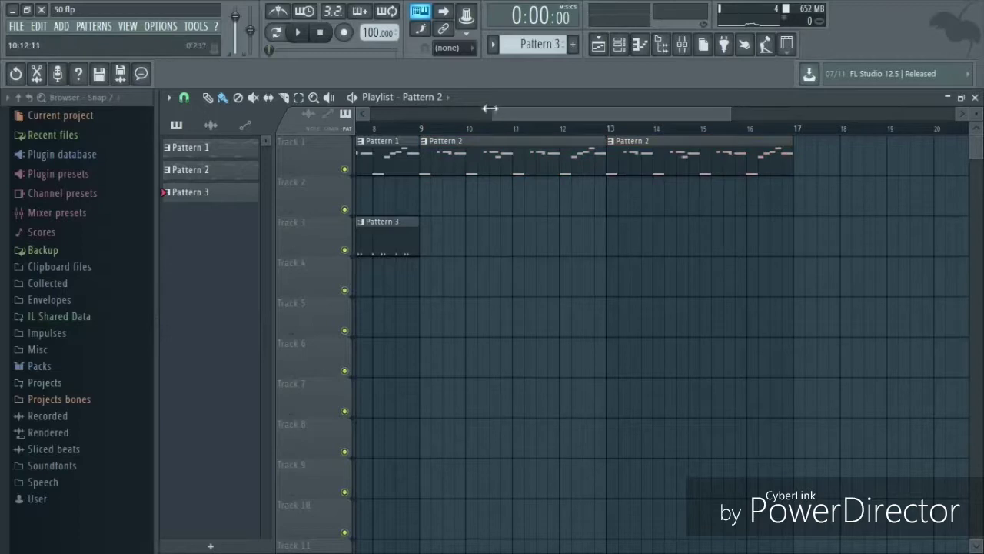
Duplicate the two Pattern 3 clips on Track 3 so they also cover bars 9 to 16
{"action": "left_click_drag", "start_coordinate": [484, 114], "coordinate": [363, 123]}
{"action": "left_click_drag", "start_coordinate": [688, 286], "coordinate": [275, 226]}
{"action": "key", "text": "ctrl+b"}
{"action": "key", "text": "ctrl+d"}
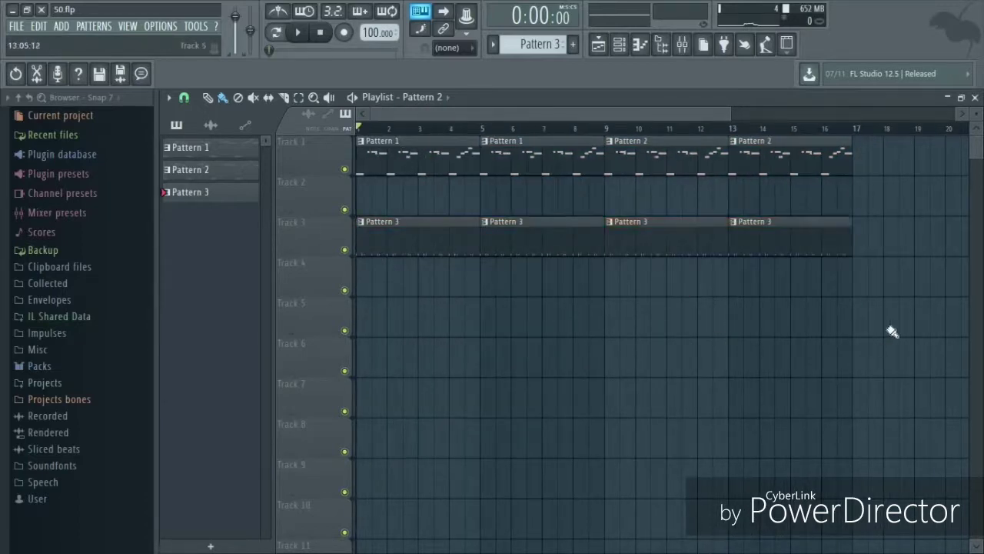
Shift all clips on Tracks 1 and 3 later in the timeline to start just before bar 4, and deselect them
{"action": "left_click_drag", "start_coordinate": [889, 331], "coordinate": [220, 131]}
{"action": "left_click_drag", "start_coordinate": [429, 166], "coordinate": [510, 169]}
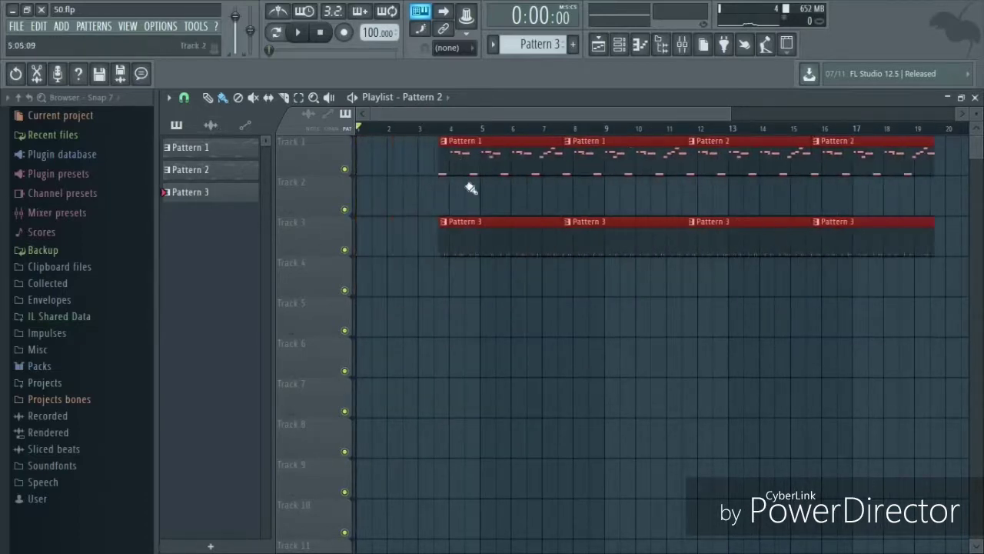
{"action": "key", "text": "ctrl+d"}
Reopen the channel rack, reposition it over the playlist, and switch to the empty Pattern 4
{"action": "left_click", "coordinate": [619, 44]}
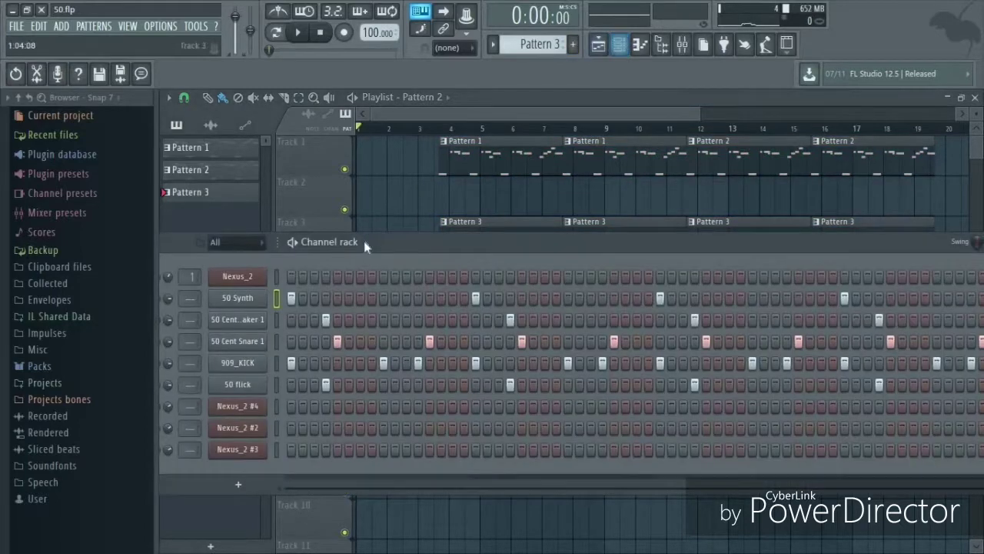
{"action": "left_click_drag", "start_coordinate": [384, 242], "coordinate": [454, 192]}
{"action": "scroll", "coordinate": [521, 44], "scroll_direction": "up", "scroll_amount": 1}
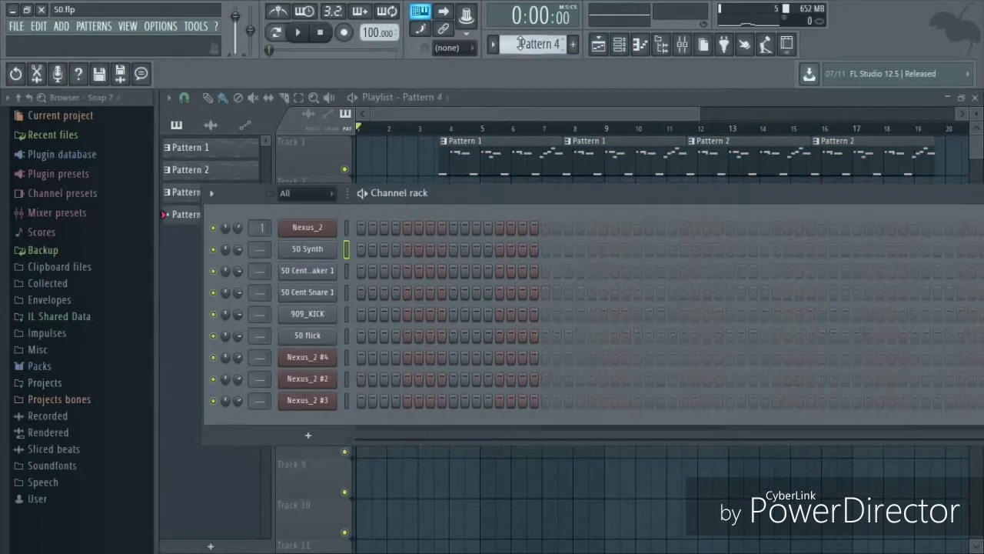
{"action": "left_click", "coordinate": [312, 193]}
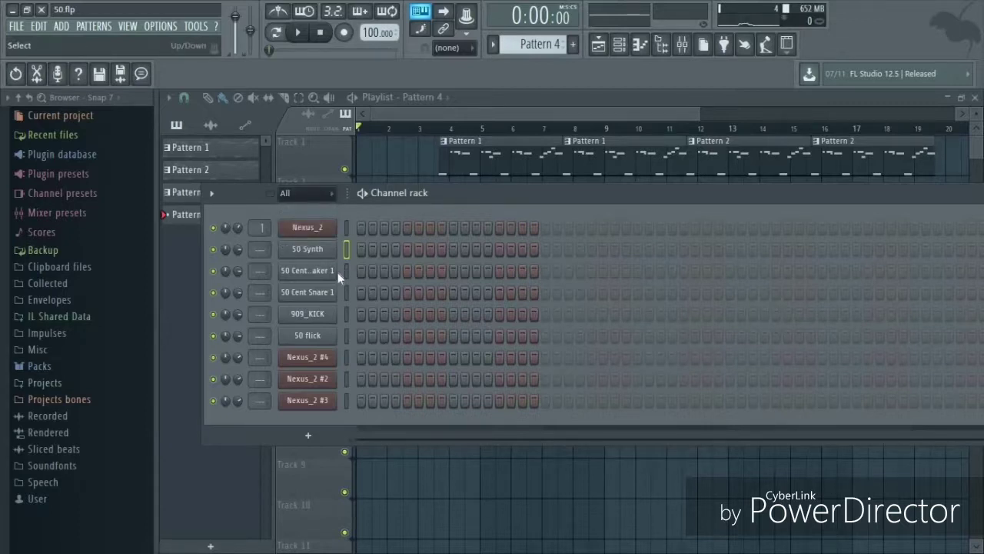
Find the 50 Synth Sweep sample in the Packs folder, preview it, and place it on Track 1 at bar 1
{"action": "left_click", "coordinate": [40, 366]}
{"action": "left_click", "coordinate": [51, 362]}
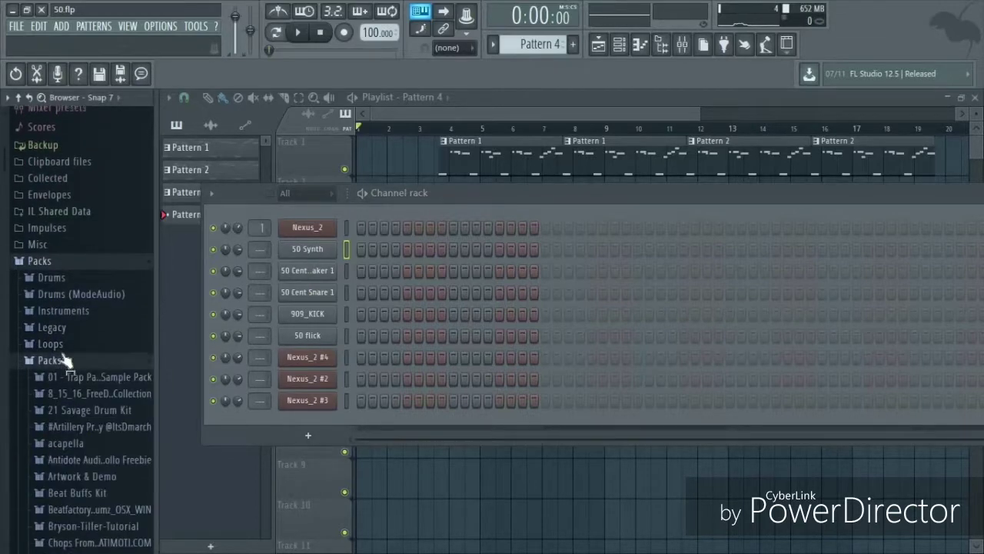
{"action": "scroll", "coordinate": [93, 276], "scroll_direction": "down", "scroll_amount": 10}
{"action": "scroll", "coordinate": [93, 275], "scroll_direction": "up", "scroll_amount": 4}
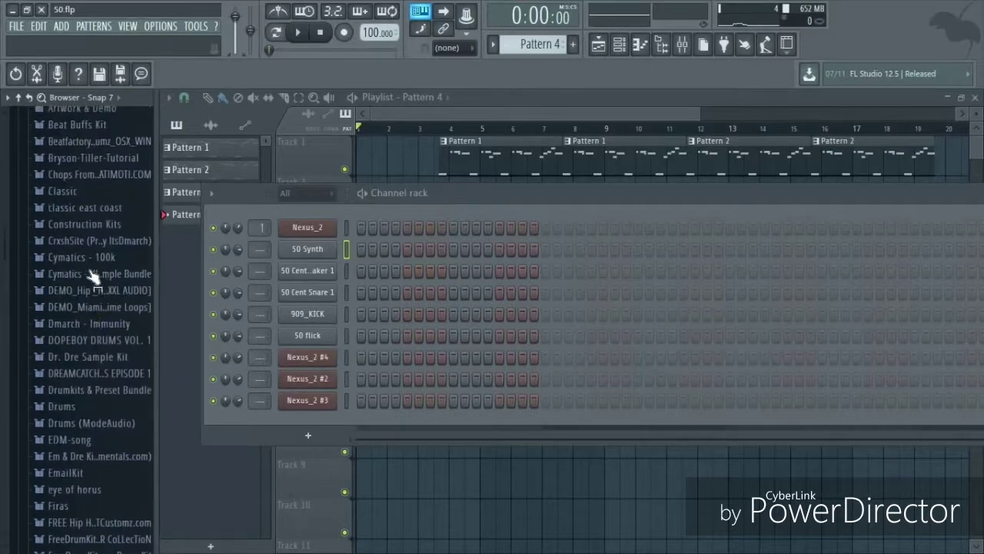
{"action": "left_click", "coordinate": [116, 368]}
{"action": "scroll", "coordinate": [114, 358], "scroll_direction": "down", "scroll_amount": 6}
{"action": "scroll", "coordinate": [108, 302], "scroll_direction": "up", "scroll_amount": 4}
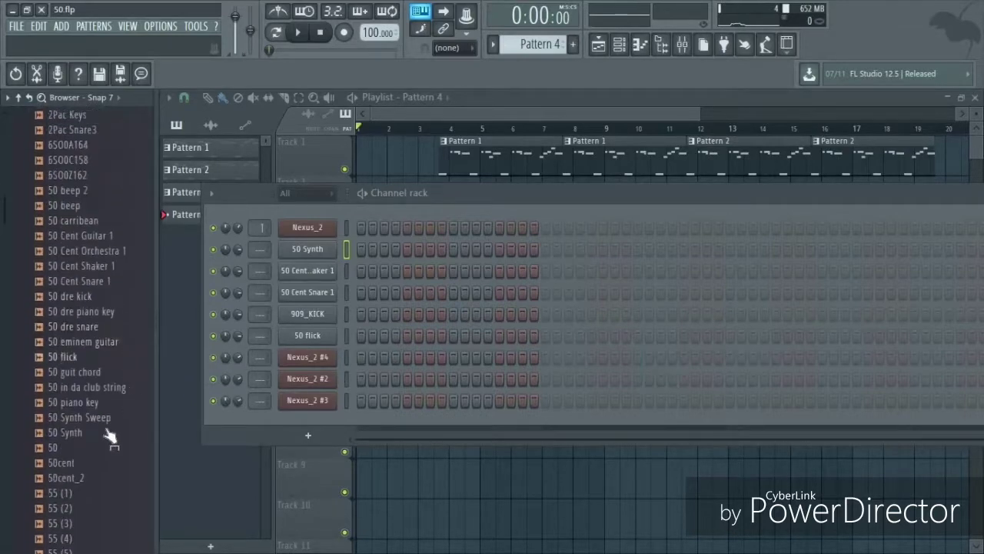
{"action": "left_click", "coordinate": [96, 425]}
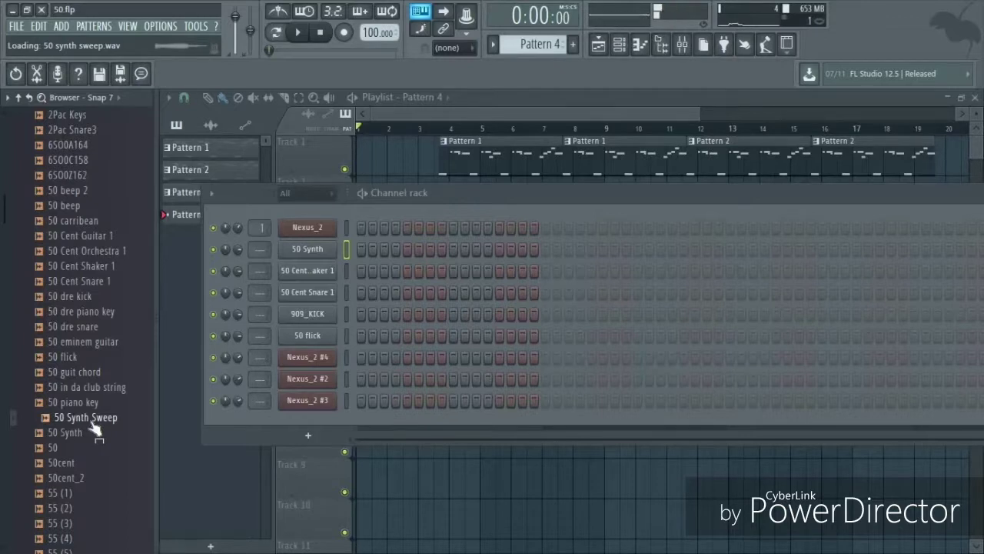
{"action": "left_click_drag", "start_coordinate": [325, 247], "coordinate": [361, 158]}
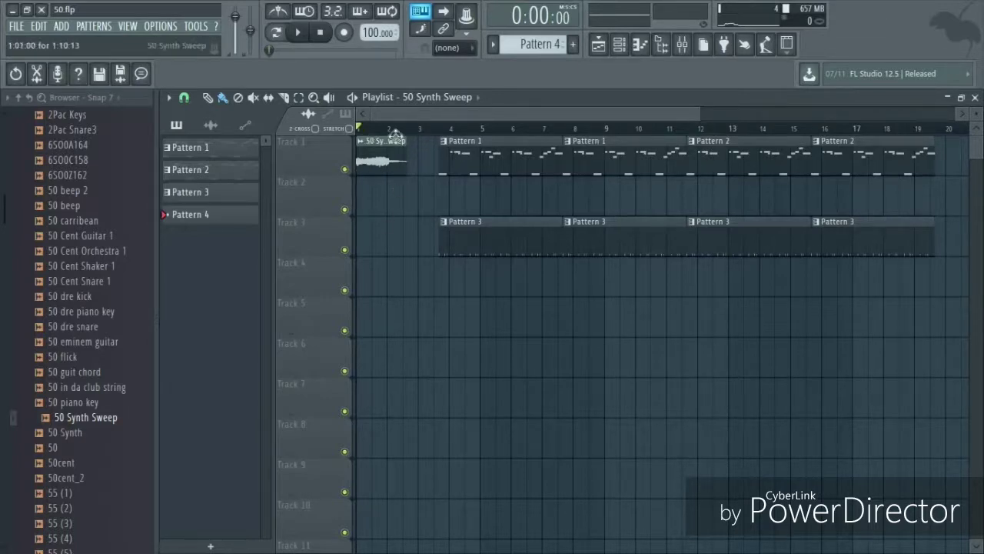
Move all pattern clips to Tracks 3 and 5, starting about a quarter into bar 2 so they overlap the sweep's tail
{"action": "left_click_drag", "start_coordinate": [808, 128], "coordinate": [853, 205]}
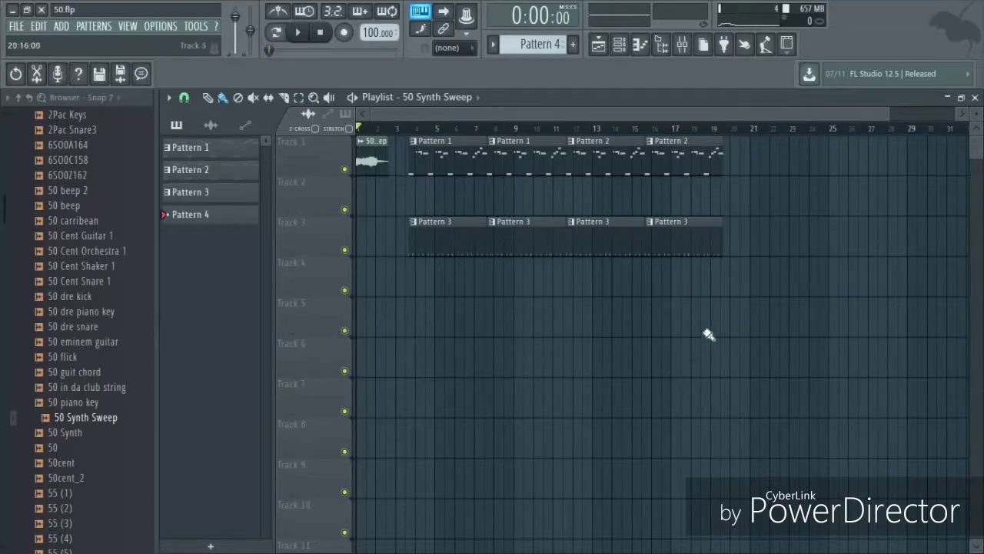
{"action": "left_click_drag", "start_coordinate": [376, 190], "coordinate": [449, 133]}
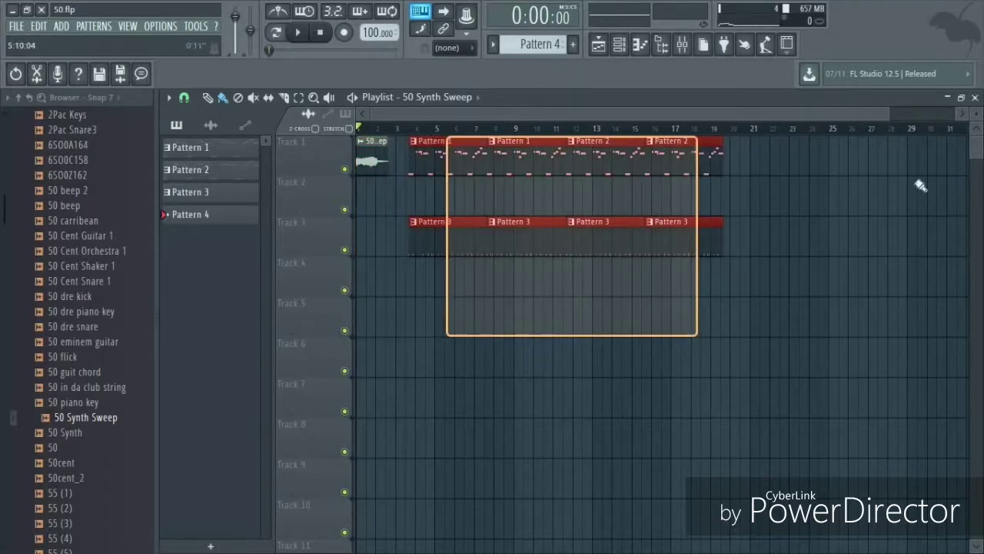
{"action": "left_click_drag", "start_coordinate": [888, 109], "coordinate": [469, 131]}
{"action": "left_click_drag", "start_coordinate": [661, 165], "coordinate": [577, 230]}
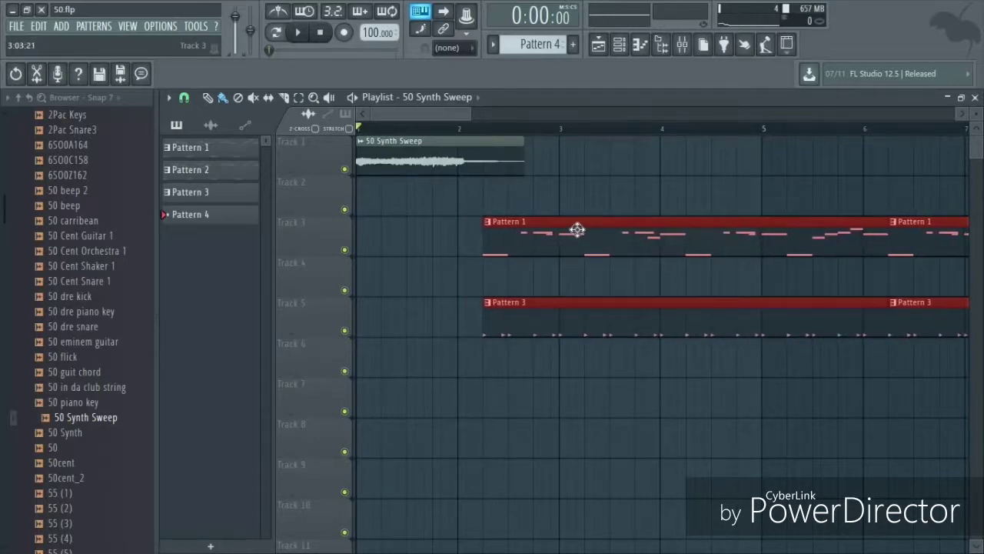
{"action": "left_click", "coordinate": [572, 204], "text": "ctrl"}
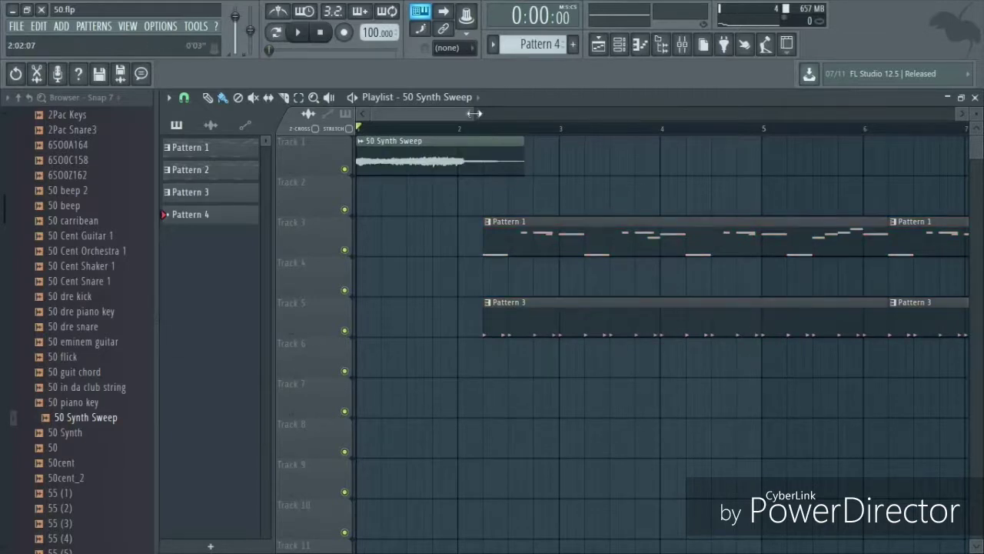
{"action": "left_click_drag", "start_coordinate": [475, 114], "coordinate": [958, 114]}
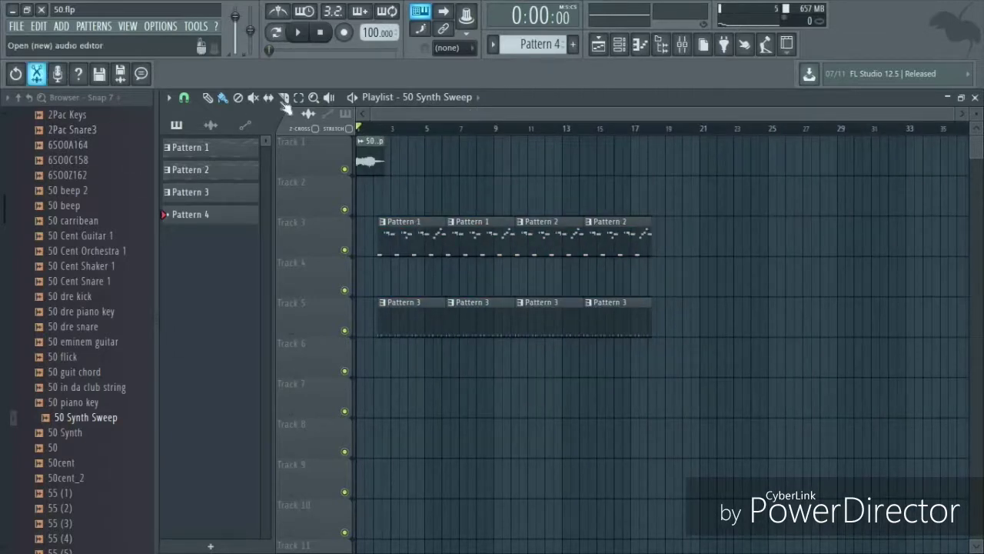
Duplicate the whole block of pattern clips directly after itself, play the full arrangement, and stop playback
{"action": "left_click", "coordinate": [19, 99]}
{"action": "left_click_drag", "start_coordinate": [748, 360], "coordinate": [414, 245]}
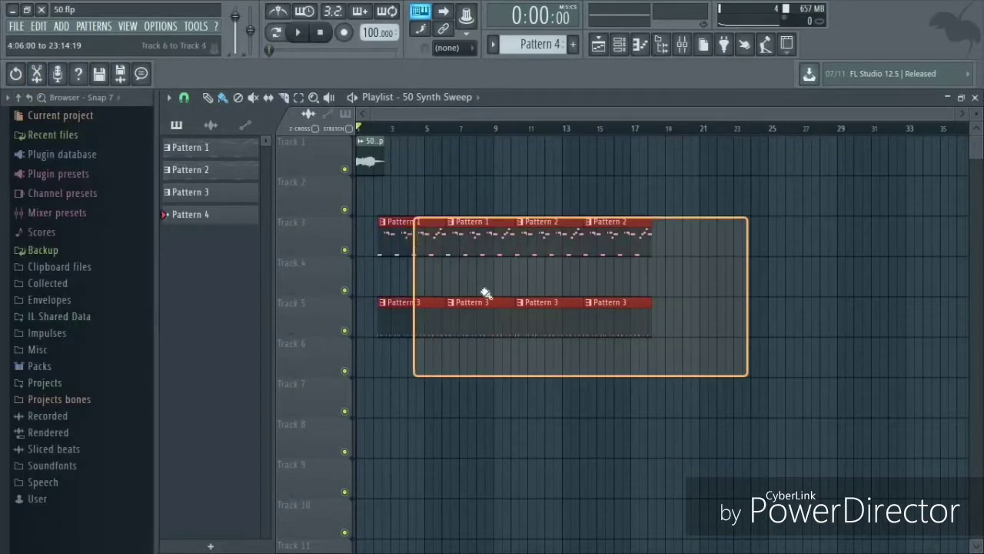
{"action": "key", "text": "ctrl+b"}
{"action": "left_click", "coordinate": [696, 438], "text": "ctrl"}
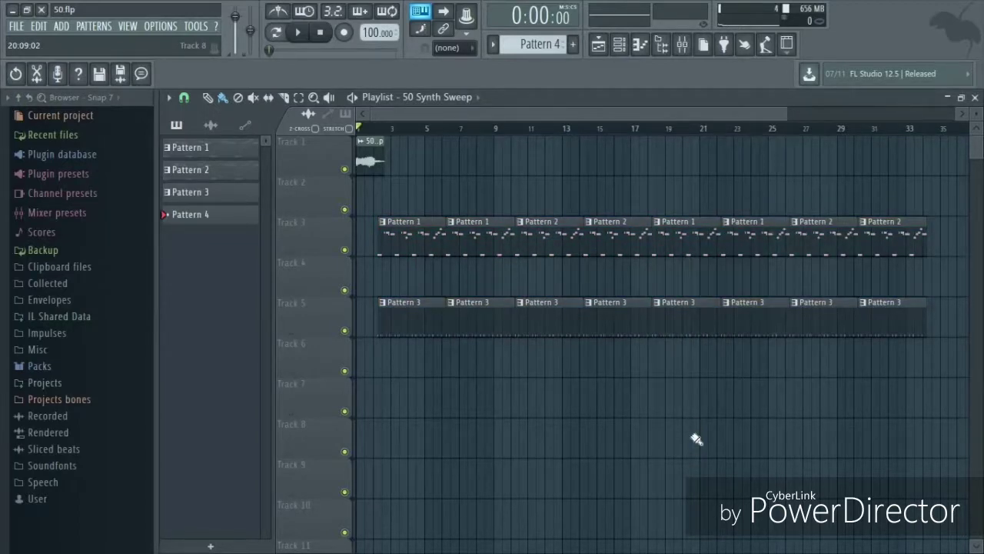
{"action": "key", "text": "space"}
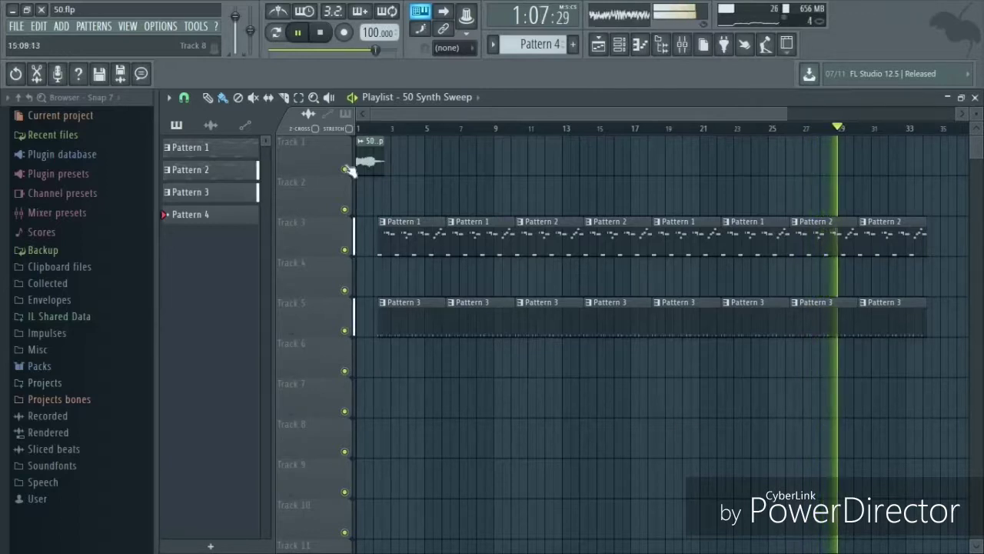
{"action": "left_click", "coordinate": [323, 35]}
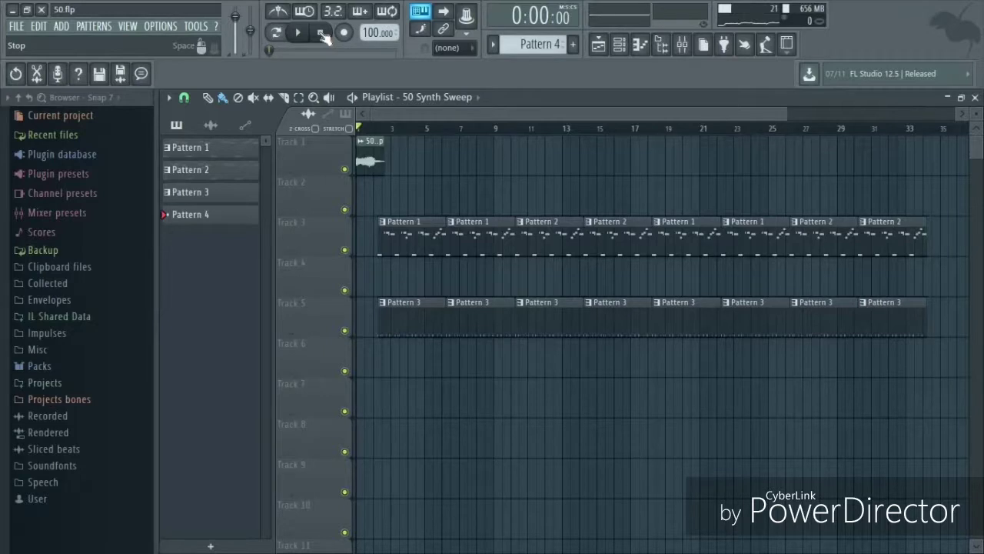